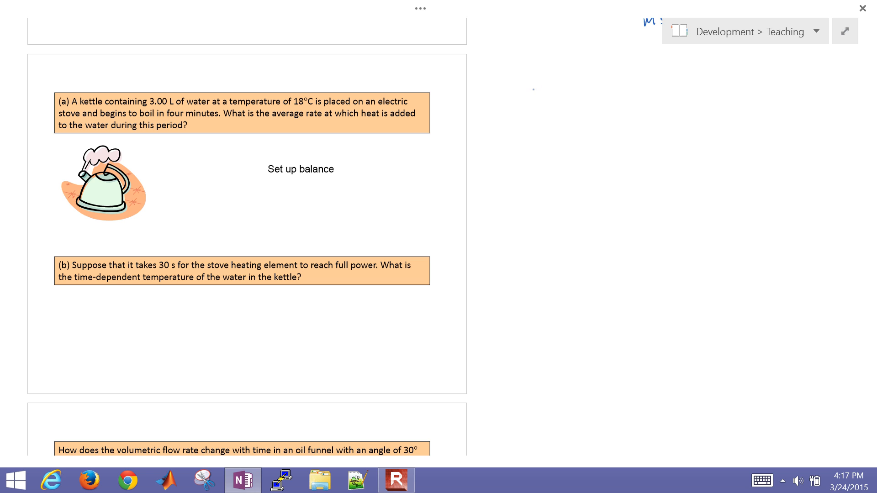
{"action": "mouse_move", "coordinate": [516, 101]}
{"action": "left_mouse_down"}
{"action": "mouse_move", "coordinate": [810, 298]}
{"action": "mouse_move", "coordinate": [521, 88]}
{"action": "left_mouse_up"}
Ink a boxed 'Click Here' note with an arrow toward the balance area, then erase it.
{"action": "mouse_move", "coordinate": [562, 131]}
{"action": "left_mouse_down"}
{"action": "mouse_move", "coordinate": [564, 162]}
{"action": "mouse_move", "coordinate": [572, 159]}
{"action": "left_mouse_up"}
{"action": "mouse_move", "coordinate": [583, 148]}
{"action": "left_mouse_down"}
{"action": "mouse_move", "coordinate": [582, 161]}
{"action": "mouse_move", "coordinate": [603, 158]}
{"action": "left_mouse_up"}
{"action": "mouse_move", "coordinate": [610, 128]}
{"action": "left_mouse_down"}
{"action": "mouse_move", "coordinate": [611, 158]}
{"action": "mouse_move", "coordinate": [625, 155]}
{"action": "left_mouse_up"}
{"action": "left_click_drag", "start_coordinate": [548, 187], "coordinate": [548, 227]}
{"action": "mouse_move", "coordinate": [563, 187]}
{"action": "left_mouse_down"}
{"action": "mouse_move", "coordinate": [564, 226]}
{"action": "mouse_move", "coordinate": [580, 210]}
{"action": "left_mouse_up"}
{"action": "mouse_move", "coordinate": [575, 212]}
{"action": "left_mouse_down"}
{"action": "mouse_move", "coordinate": [584, 221]}
{"action": "mouse_move", "coordinate": [600, 207]}
{"action": "left_mouse_up"}
{"action": "left_click_drag", "start_coordinate": [602, 213], "coordinate": [613, 218]}
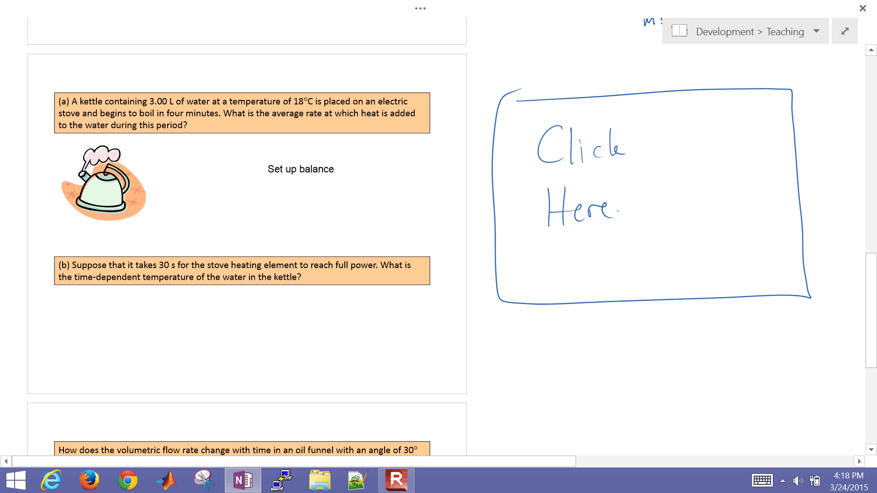
{"action": "mouse_move", "coordinate": [494, 191]}
{"action": "left_mouse_down"}
{"action": "mouse_move", "coordinate": [389, 202]}
{"action": "mouse_move", "coordinate": [383, 214]}
{"action": "left_mouse_up"}
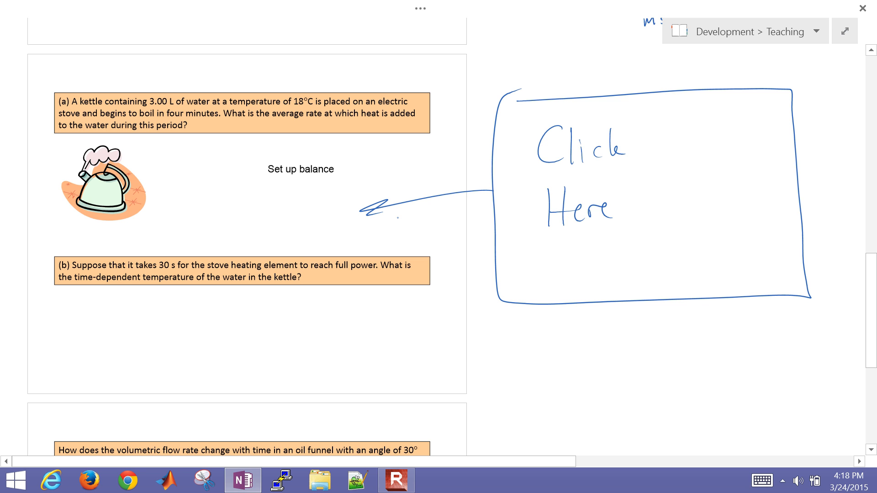
{"action": "mouse_move", "coordinate": [479, 192]}
{"action": "left_mouse_down"}
{"action": "mouse_move", "coordinate": [462, 196]}
{"action": "mouse_move", "coordinate": [548, 207]}
{"action": "mouse_move", "coordinate": [596, 153]}
{"action": "mouse_move", "coordinate": [619, 229]}
{"action": "left_mouse_up"}
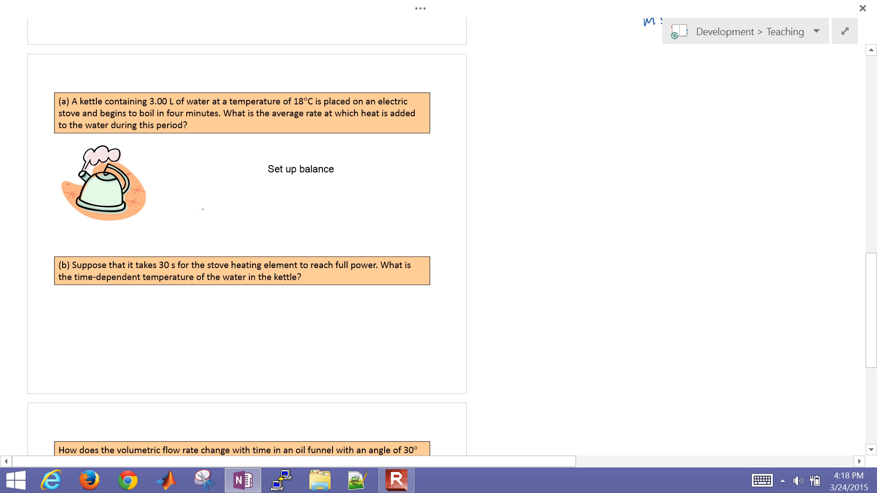
Handwrite the energy balance ρVcp(T−T0)=Qt under 'Set up balance'.
{"action": "mouse_move", "coordinate": [203, 209]}
{"action": "left_mouse_down"}
{"action": "mouse_move", "coordinate": [202, 217]}
{"action": "mouse_move", "coordinate": [224, 199]}
{"action": "mouse_move", "coordinate": [263, 226]}
{"action": "left_mouse_up"}
{"action": "mouse_move", "coordinate": [280, 204]}
{"action": "left_mouse_down"}
{"action": "mouse_move", "coordinate": [279, 219]}
{"action": "mouse_move", "coordinate": [305, 208]}
{"action": "left_mouse_up"}
{"action": "mouse_move", "coordinate": [309, 202]}
{"action": "left_mouse_down"}
{"action": "mouse_move", "coordinate": [309, 216]}
{"action": "mouse_move", "coordinate": [328, 226]}
{"action": "mouse_move", "coordinate": [357, 207]}
{"action": "left_mouse_up"}
{"action": "left_click_drag", "start_coordinate": [343, 213], "coordinate": [396, 218]}
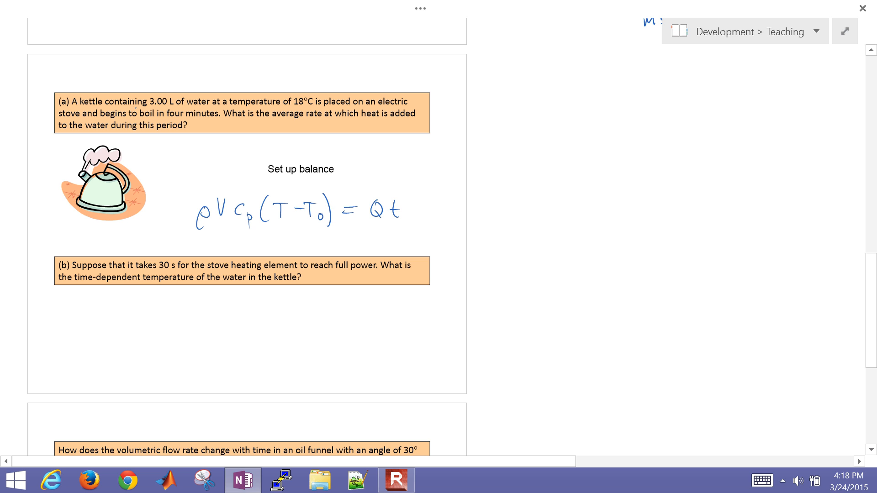
Underline 3.00 L, 18°C and four minutes, and circle the Q-dot term marked with a d.
{"action": "left_click_drag", "start_coordinate": [149, 108], "coordinate": [178, 107]}
{"action": "scroll", "coordinate": [66, 160], "scroll_direction": "up", "scroll_amount": 3}
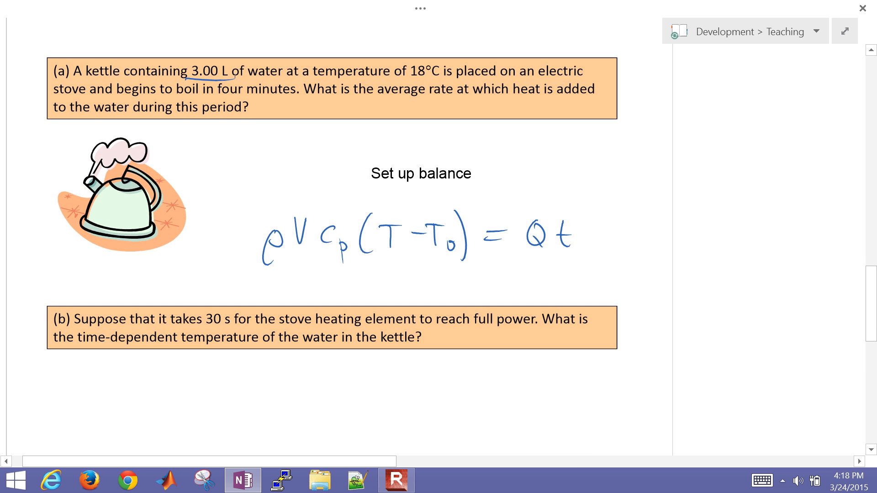
{"action": "left_click_drag", "start_coordinate": [409, 78], "coordinate": [441, 79]}
{"action": "left_click_drag", "start_coordinate": [217, 97], "coordinate": [293, 100]}
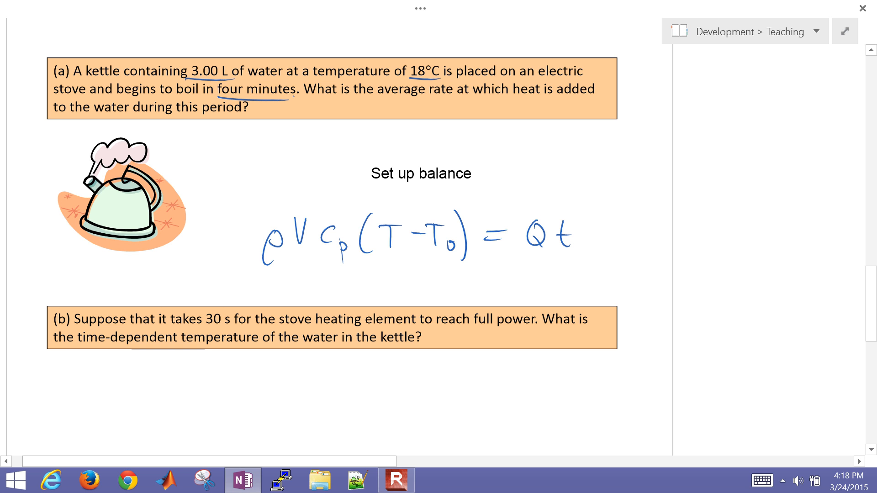
{"action": "mouse_move", "coordinate": [543, 197]}
{"action": "left_mouse_down"}
{"action": "mouse_move", "coordinate": [550, 207]}
{"action": "mouse_move", "coordinate": [525, 195]}
{"action": "left_mouse_up"}
{"action": "left_click_drag", "start_coordinate": [561, 163], "coordinate": [546, 193]}
{"action": "left_click_drag", "start_coordinate": [545, 183], "coordinate": [556, 181]}
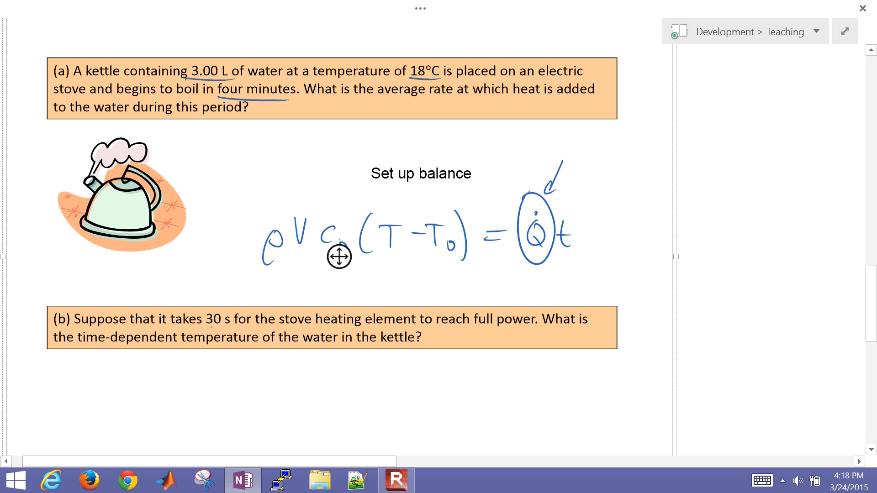
{"action": "left_click_drag", "start_coordinate": [207, 327], "coordinate": [231, 330]}
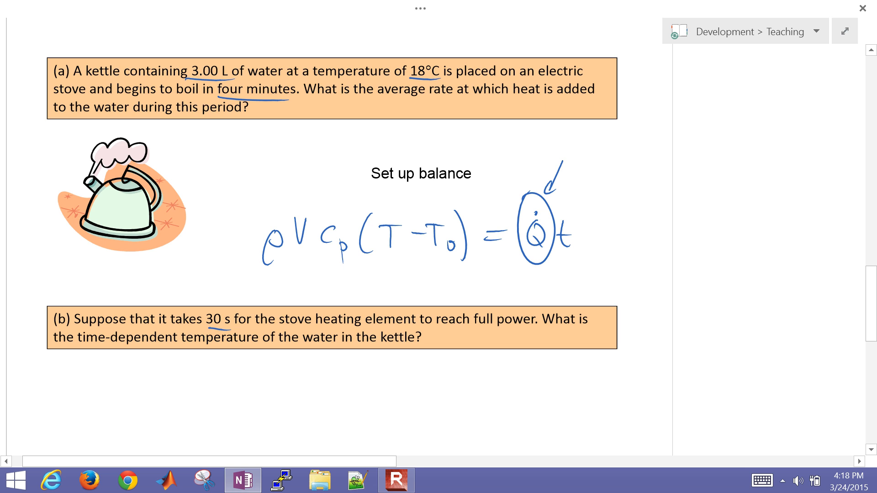
{"action": "scroll", "coordinate": [332, 206], "scroll_direction": "down", "scroll_amount": 5}
{"action": "mouse_move", "coordinate": [137, 250]}
{"action": "left_mouse_down"}
{"action": "mouse_move", "coordinate": [134, 338]}
{"action": "mouse_move", "coordinate": [301, 336]}
{"action": "left_mouse_up"}
Sketch Q-dot vs t axes with a ramp from the origin to 30 sec and a flat plateau after.
{"action": "left_click_drag", "start_coordinate": [96, 276], "coordinate": [104, 302]}
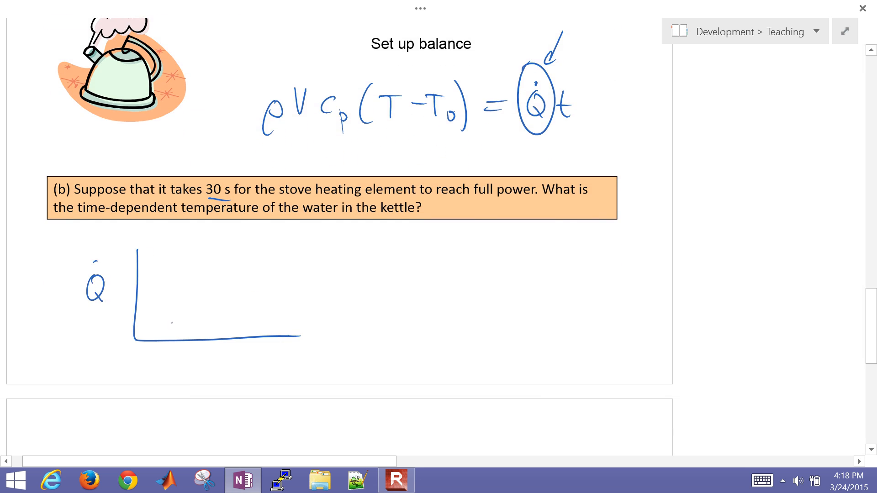
{"action": "mouse_move", "coordinate": [209, 345]}
{"action": "left_mouse_down"}
{"action": "mouse_move", "coordinate": [212, 368]}
{"action": "mouse_move", "coordinate": [216, 355]}
{"action": "left_mouse_up"}
{"action": "left_click", "coordinate": [138, 340]}
{"action": "left_click_drag", "start_coordinate": [137, 339], "coordinate": [212, 293]}
{"action": "left_click_drag", "start_coordinate": [204, 325], "coordinate": [220, 331]}
{"action": "left_click_drag", "start_coordinate": [224, 329], "coordinate": [232, 331]}
{"action": "mouse_move", "coordinate": [210, 294]}
{"action": "left_mouse_down"}
{"action": "mouse_move", "coordinate": [349, 290]}
{"action": "mouse_move", "coordinate": [328, 280]}
{"action": "mouse_move", "coordinate": [346, 282]}
{"action": "left_mouse_up"}
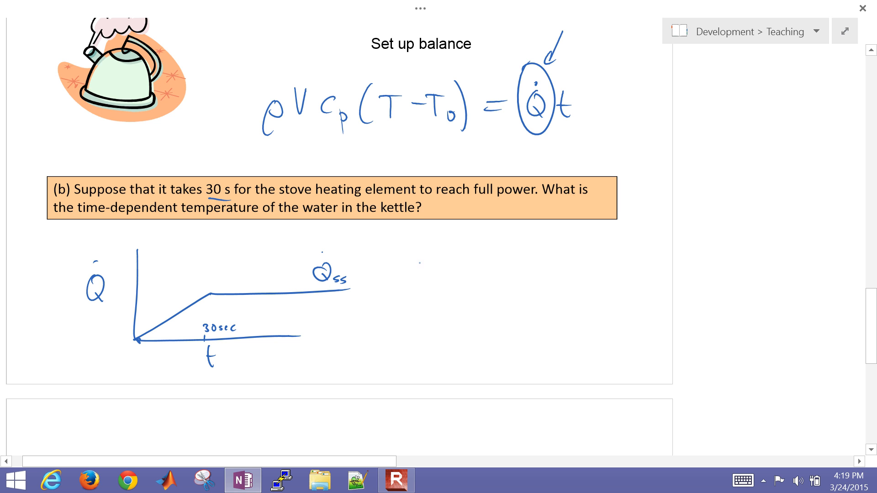
Write the first case: if 1st 30 sec, ρVcp(T−T0) = ct²/2.
{"action": "left_click_drag", "start_coordinate": [419, 262], "coordinate": [420, 276]}
{"action": "mouse_move", "coordinate": [433, 251]}
{"action": "left_mouse_down"}
{"action": "mouse_move", "coordinate": [426, 278]}
{"action": "mouse_move", "coordinate": [433, 267]}
{"action": "mouse_move", "coordinate": [458, 273]}
{"action": "mouse_move", "coordinate": [464, 265]}
{"action": "left_mouse_up"}
{"action": "mouse_move", "coordinate": [476, 250]}
{"action": "left_mouse_down"}
{"action": "mouse_move", "coordinate": [476, 262]}
{"action": "mouse_move", "coordinate": [490, 271]}
{"action": "mouse_move", "coordinate": [502, 260]}
{"action": "left_mouse_up"}
{"action": "mouse_move", "coordinate": [514, 264]}
{"action": "left_mouse_down"}
{"action": "mouse_move", "coordinate": [510, 271]}
{"action": "mouse_move", "coordinate": [530, 263]}
{"action": "mouse_move", "coordinate": [566, 282]}
{"action": "mouse_move", "coordinate": [591, 252]}
{"action": "mouse_move", "coordinate": [602, 267]}
{"action": "left_mouse_up"}
{"action": "mouse_move", "coordinate": [605, 265]}
{"action": "left_mouse_down"}
{"action": "mouse_move", "coordinate": [606, 278]}
{"action": "mouse_move", "coordinate": [620, 272]}
{"action": "left_mouse_up"}
{"action": "mouse_move", "coordinate": [633, 255]}
{"action": "left_mouse_down"}
{"action": "mouse_move", "coordinate": [630, 270]}
{"action": "mouse_move", "coordinate": [644, 254]}
{"action": "left_mouse_up"}
{"action": "mouse_move", "coordinate": [645, 263]}
{"action": "left_mouse_down"}
{"action": "mouse_move", "coordinate": [672, 276]}
{"action": "mouse_move", "coordinate": [687, 258]}
{"action": "left_mouse_up"}
{"action": "left_click_drag", "start_coordinate": [678, 263], "coordinate": [732, 250]}
{"action": "mouse_move", "coordinate": [701, 269]}
{"action": "left_mouse_down"}
{"action": "mouse_move", "coordinate": [729, 267]}
{"action": "mouse_move", "coordinate": [724, 282]}
{"action": "left_mouse_up"}
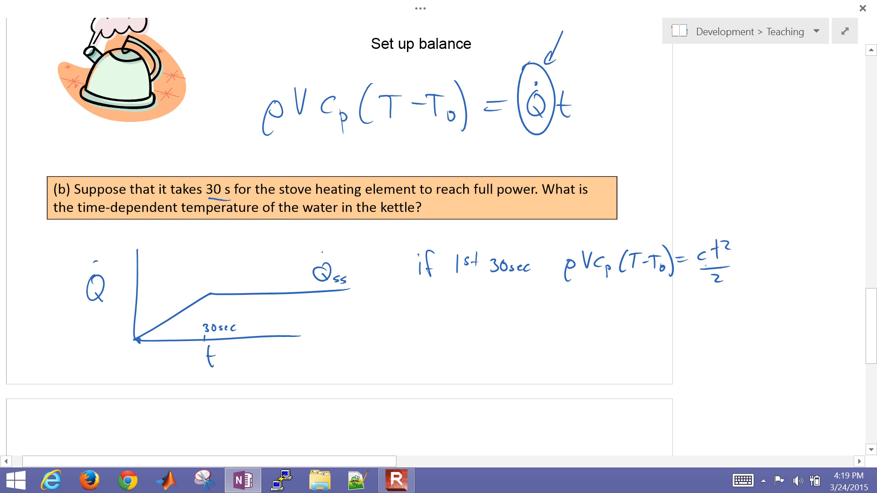
{"action": "scroll", "coordinate": [343, 240], "scroll_direction": "right", "scroll_amount": 1}
{"action": "scroll", "coordinate": [343, 240], "scroll_direction": "right", "scroll_amount": 1}
{"action": "scroll", "coordinate": [343, 240], "scroll_direction": "right", "scroll_amount": 1}
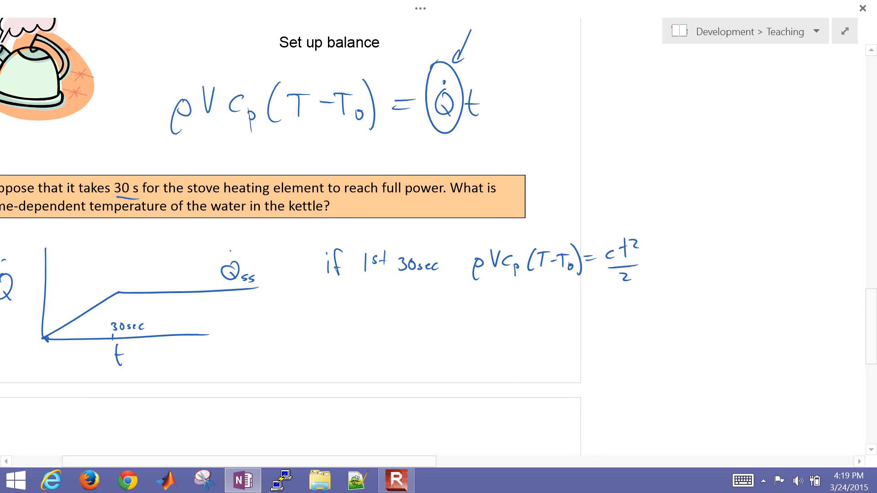
Define c = Qss/30 s with an arrow pointing from c to its definition.
{"action": "left_click_drag", "start_coordinate": [610, 239], "coordinate": [634, 205]}
{"action": "mouse_move", "coordinate": [653, 166]}
{"action": "left_mouse_down"}
{"action": "mouse_move", "coordinate": [651, 179]}
{"action": "mouse_move", "coordinate": [673, 185]}
{"action": "left_mouse_up"}
{"action": "left_click", "coordinate": [668, 180]}
{"action": "mouse_move", "coordinate": [672, 181]}
{"action": "left_mouse_down"}
{"action": "mouse_move", "coordinate": [681, 189]}
{"action": "mouse_move", "coordinate": [659, 206]}
{"action": "mouse_move", "coordinate": [672, 197]}
{"action": "mouse_move", "coordinate": [685, 206]}
{"action": "left_mouse_up"}
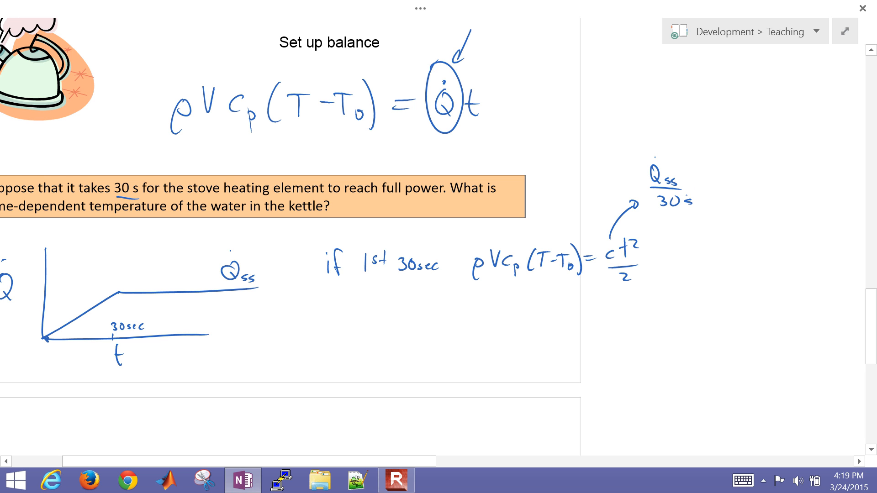
Write the else case for >30 sec: ρVcp(T−T0) = c·30²/2 + Qt.
{"action": "left_click_drag", "start_coordinate": [320, 312], "coordinate": [337, 317]}
{"action": "mouse_move", "coordinate": [347, 307]}
{"action": "left_mouse_down"}
{"action": "mouse_move", "coordinate": [339, 317]}
{"action": "mouse_move", "coordinate": [356, 316]}
{"action": "left_mouse_up"}
{"action": "mouse_move", "coordinate": [432, 335]}
{"action": "left_mouse_down"}
{"action": "mouse_move", "coordinate": [459, 304]}
{"action": "mouse_move", "coordinate": [488, 332]}
{"action": "mouse_move", "coordinate": [502, 331]}
{"action": "left_mouse_up"}
{"action": "mouse_move", "coordinate": [492, 307]}
{"action": "left_mouse_down"}
{"action": "mouse_move", "coordinate": [513, 307]}
{"action": "mouse_move", "coordinate": [534, 322]}
{"action": "left_mouse_up"}
{"action": "left_click_drag", "start_coordinate": [524, 308], "coordinate": [546, 321]}
{"action": "mouse_move", "coordinate": [549, 298]}
{"action": "left_mouse_down"}
{"action": "mouse_move", "coordinate": [554, 326]}
{"action": "mouse_move", "coordinate": [579, 310]}
{"action": "left_mouse_up"}
{"action": "mouse_move", "coordinate": [567, 319]}
{"action": "left_mouse_down"}
{"action": "mouse_move", "coordinate": [622, 315]}
{"action": "mouse_move", "coordinate": [635, 303]}
{"action": "left_mouse_up"}
{"action": "left_click_drag", "start_coordinate": [642, 298], "coordinate": [649, 305]}
{"action": "mouse_move", "coordinate": [599, 325]}
{"action": "left_mouse_down"}
{"action": "mouse_move", "coordinate": [637, 322]}
{"action": "mouse_move", "coordinate": [626, 336]}
{"action": "mouse_move", "coordinate": [669, 320]}
{"action": "left_mouse_up"}
{"action": "mouse_move", "coordinate": [664, 315]}
{"action": "left_mouse_down"}
{"action": "mouse_move", "coordinate": [663, 325]}
{"action": "mouse_move", "coordinate": [686, 309]}
{"action": "left_mouse_up"}
{"action": "mouse_move", "coordinate": [690, 319]}
{"action": "left_mouse_down"}
{"action": "mouse_move", "coordinate": [706, 323]}
{"action": "mouse_move", "coordinate": [716, 314]}
{"action": "left_mouse_up"}
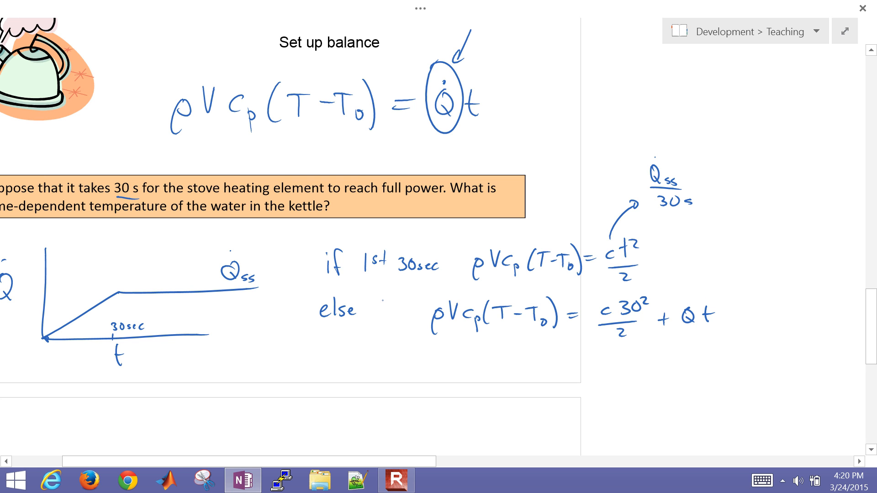
{"action": "mouse_move", "coordinate": [379, 300]}
{"action": "left_mouse_down"}
{"action": "mouse_move", "coordinate": [380, 311]}
{"action": "mouse_move", "coordinate": [394, 312]}
{"action": "mouse_move", "coordinate": [405, 300]}
{"action": "left_mouse_up"}
{"action": "left_click_drag", "start_coordinate": [415, 306], "coordinate": [426, 307]}
{"action": "scroll", "coordinate": [438, 240], "scroll_direction": "up", "scroll_amount": 1}
{"action": "scroll", "coordinate": [439, 240], "scroll_direction": "up", "scroll_amount": 1}
{"action": "scroll", "coordinate": [438, 240], "scroll_direction": "up", "scroll_amount": 1}
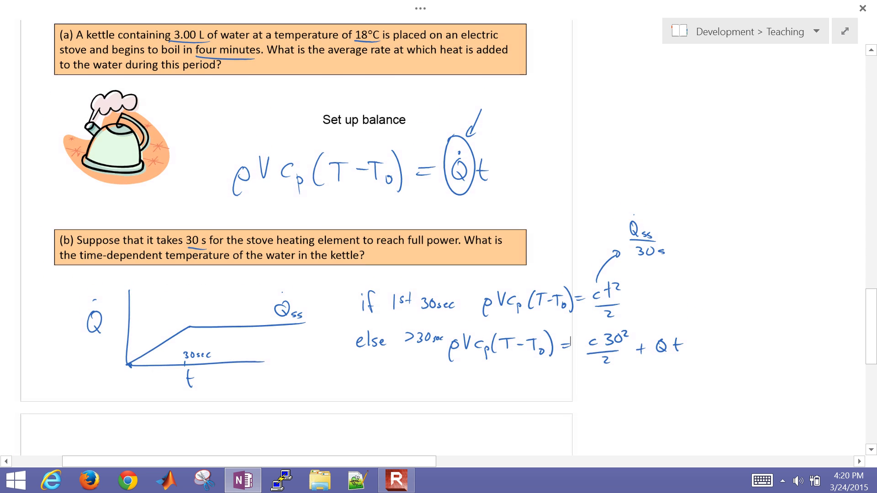
{"action": "scroll", "coordinate": [438, 240], "scroll_direction": "up", "scroll_amount": 1}
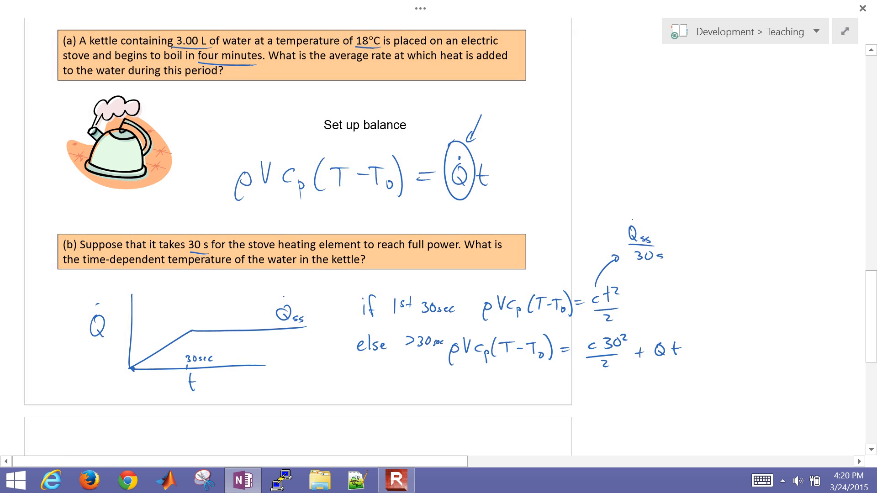
{"action": "scroll", "coordinate": [343, 240], "scroll_direction": "right", "scroll_amount": 3}
Add a 'Numerically' solution note and leave full-page view to show the notebook.
{"action": "mouse_move", "coordinate": [634, 293]}
{"action": "left_mouse_down"}
{"action": "mouse_move", "coordinate": [652, 266]}
{"action": "mouse_move", "coordinate": [667, 289]}
{"action": "mouse_move", "coordinate": [704, 288]}
{"action": "left_mouse_up"}
{"action": "left_click_drag", "start_coordinate": [710, 267], "coordinate": [718, 288]}
{"action": "left_click_drag", "start_coordinate": [717, 283], "coordinate": [724, 298]}
{"action": "left_click", "coordinate": [844, 31]}
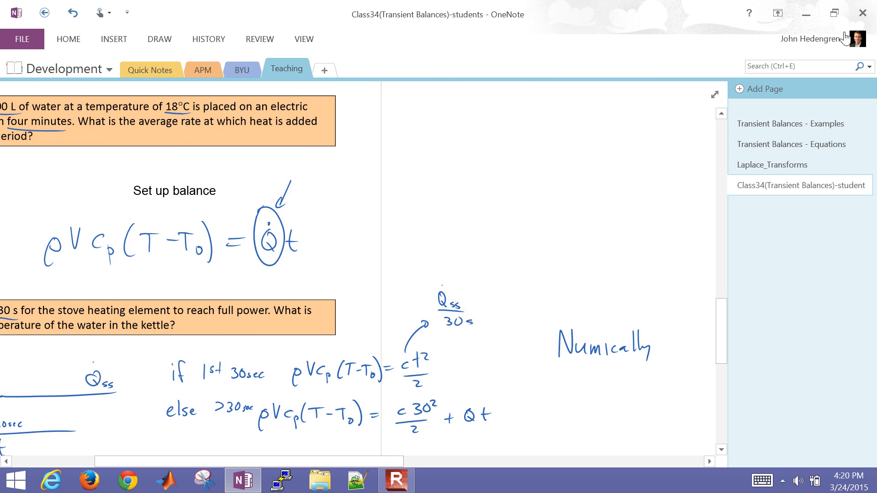
Minimize OneNote and browse File Explorer to ChE273 > Class34 (Transient Balances) > Example_3.
{"action": "left_click", "coordinate": [807, 14]}
{"action": "left_click", "coordinate": [320, 480]}
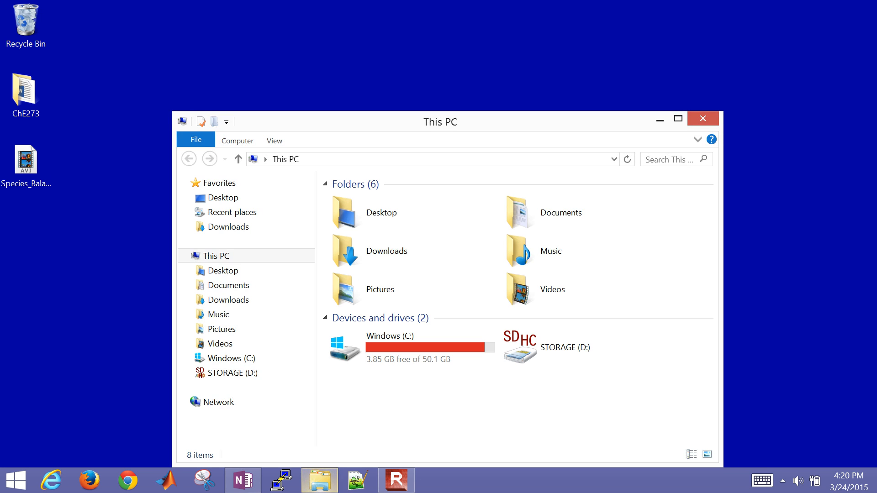
{"action": "double_click", "coordinate": [26, 92]}
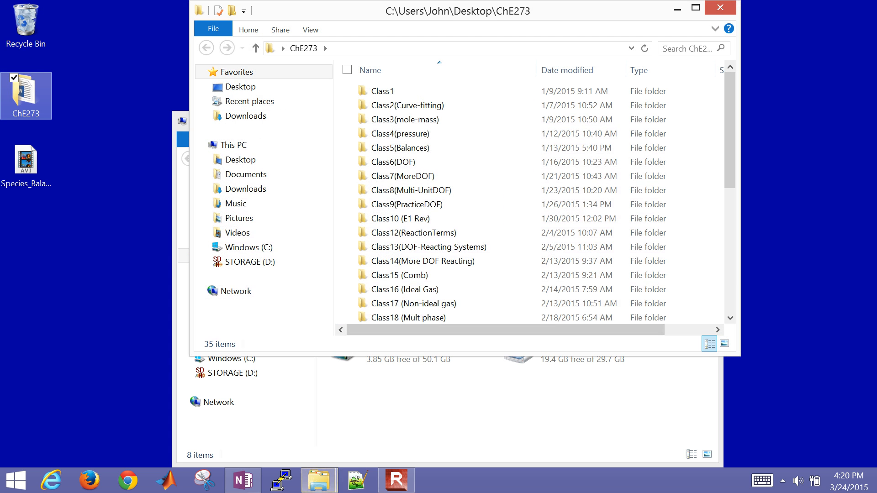
{"action": "scroll", "coordinate": [528, 199], "scroll_direction": "down", "scroll_amount": 4}
{"action": "scroll", "coordinate": [527, 199], "scroll_direction": "down", "scroll_amount": 2}
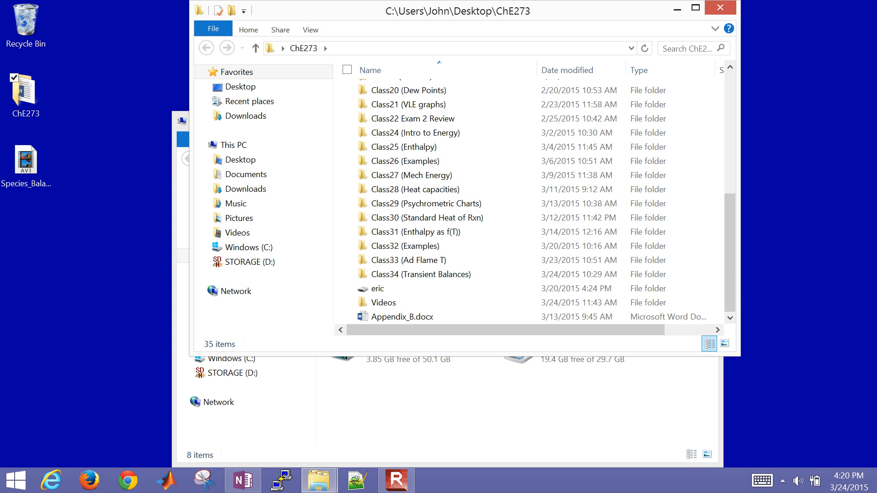
{"action": "double_click", "coordinate": [421, 274]}
{"action": "double_click", "coordinate": [383, 118]}
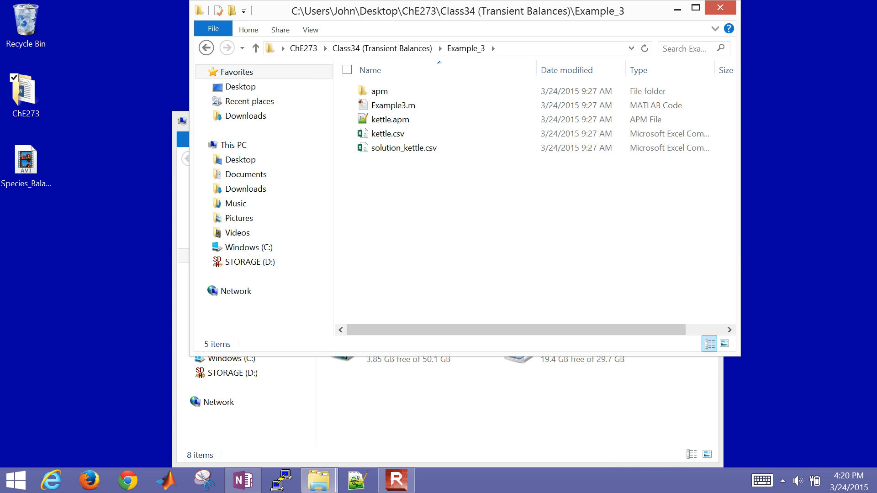
Open kettle.apm in Notepad++, review the energy equation on line 10, then minimize the editor.
{"action": "double_click", "coordinate": [391, 120]}
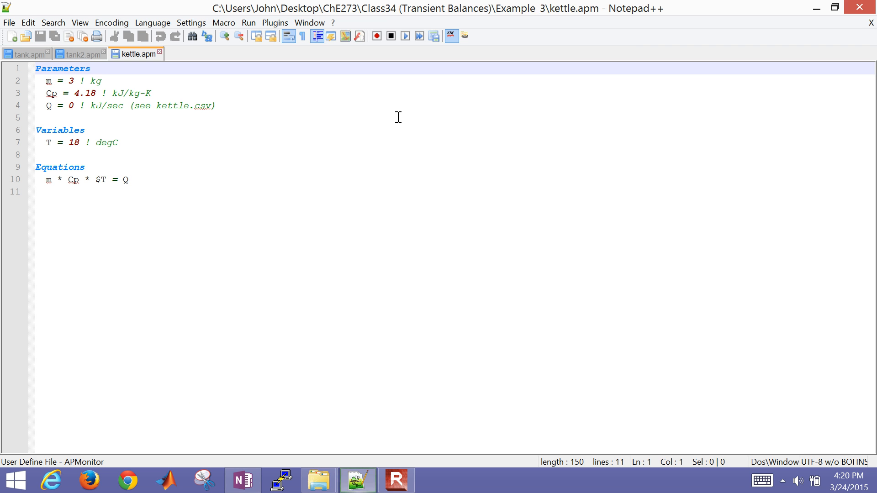
{"action": "left_click", "coordinate": [85, 177]}
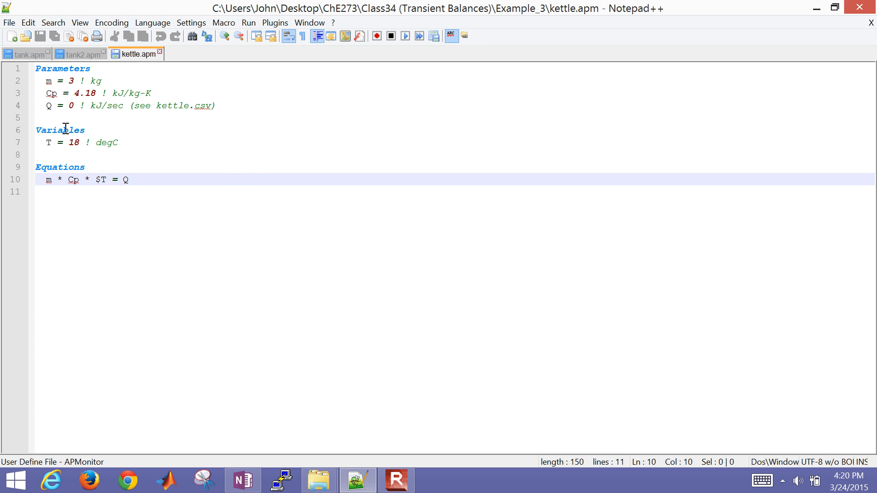
{"action": "left_click", "coordinate": [356, 480]}
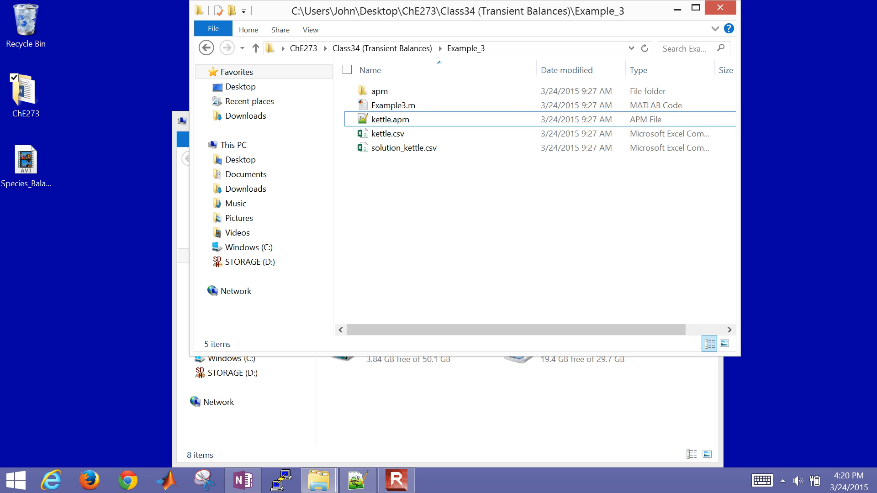
Open kettle.csv in Excel maximized and make B3 compute =4.28*A3/30.
{"action": "double_click", "coordinate": [387, 134]}
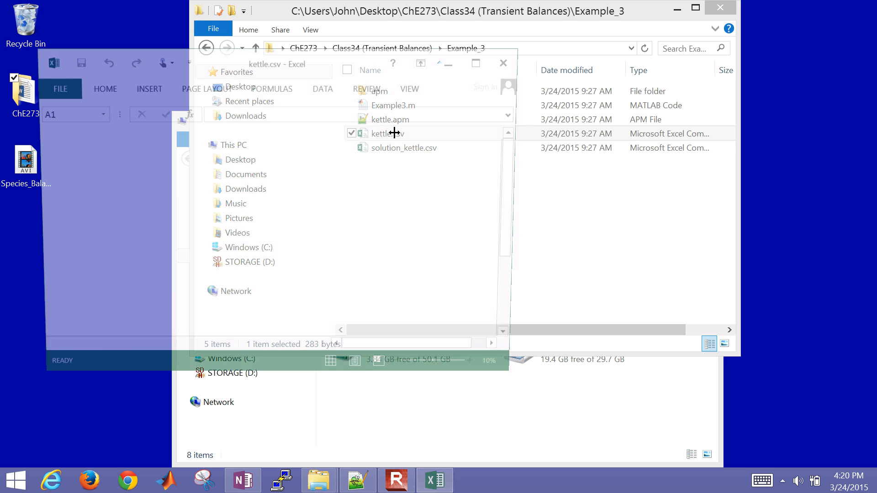
{"action": "left_click", "coordinate": [485, 62]}
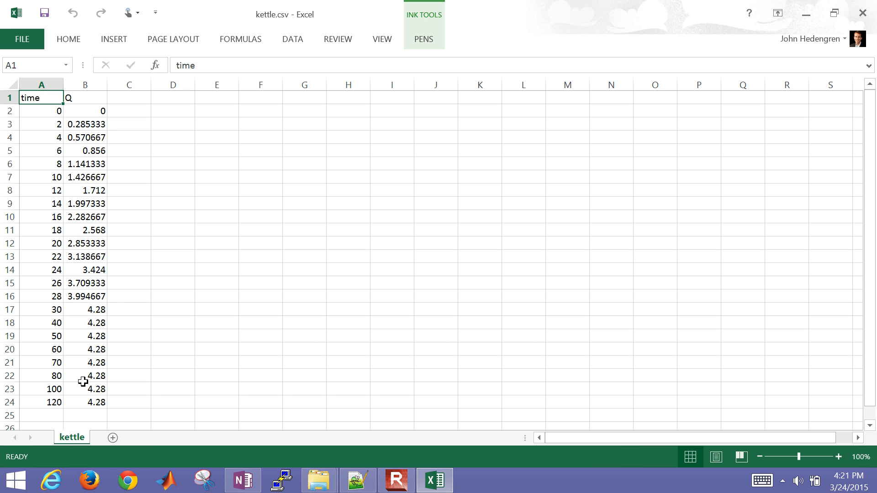
{"action": "left_click", "coordinate": [85, 137]}
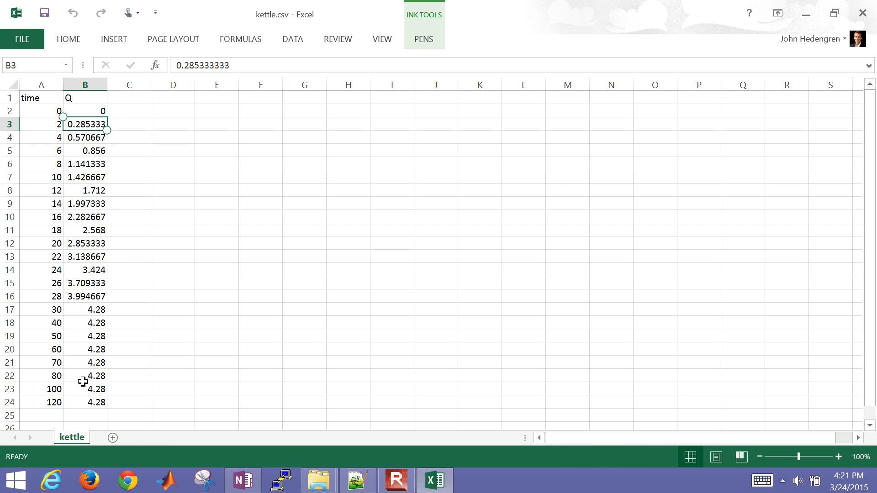
{"action": "type", "text": "="}
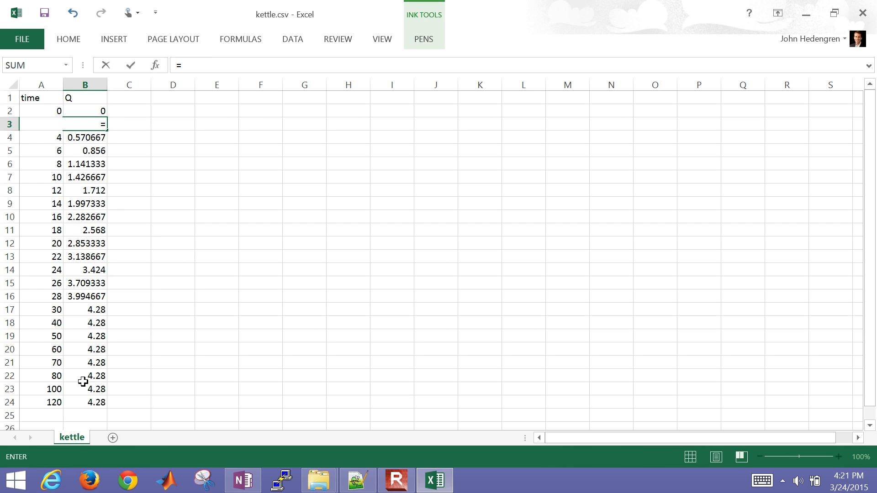
{"action": "type", "text": "4.28*"}
{"action": "key", "text": "Left"}
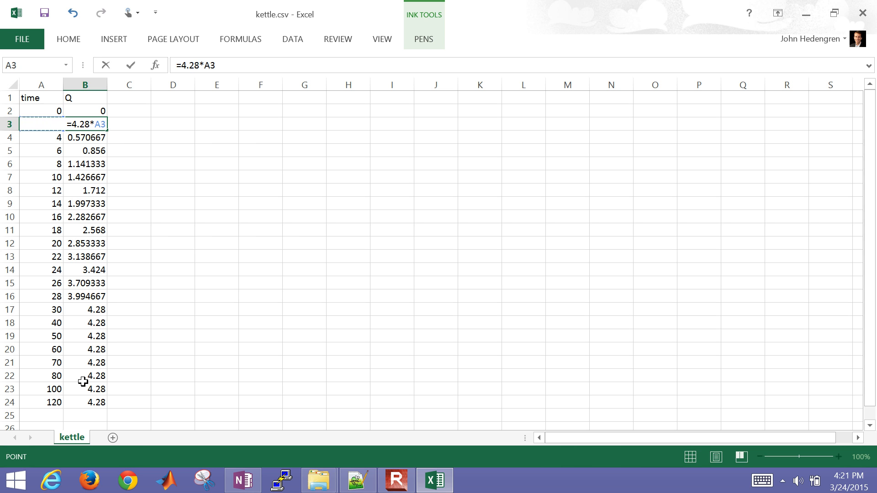
{"action": "type", "text": "/"}
{"action": "type", "text": "30"}
{"action": "key", "text": "Return"}
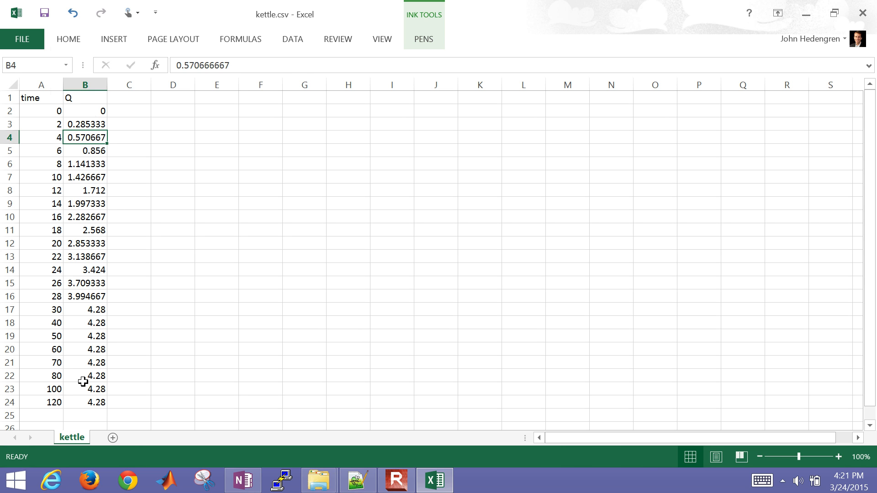
{"action": "left_click", "coordinate": [85, 137]}
{"action": "key", "text": "Up"}
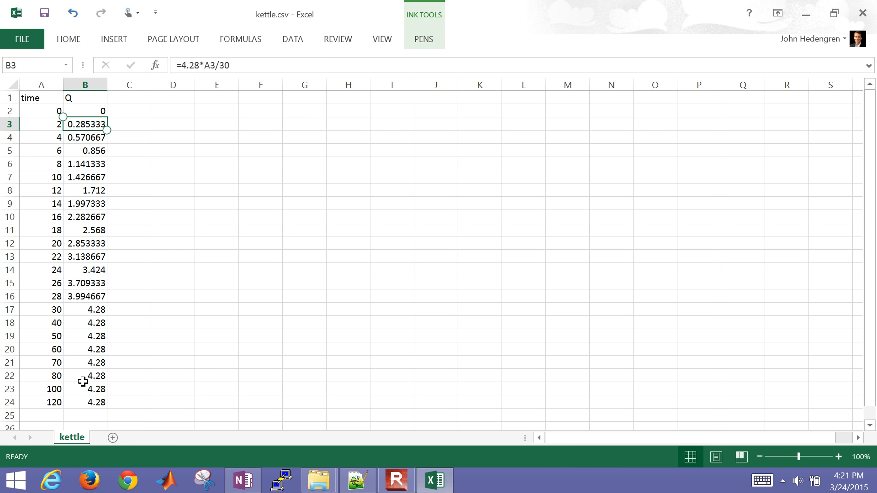
Plot the time and Q columns as a scatter chart, delete it, and start closing Excel.
{"action": "left_click", "coordinate": [41, 98]}
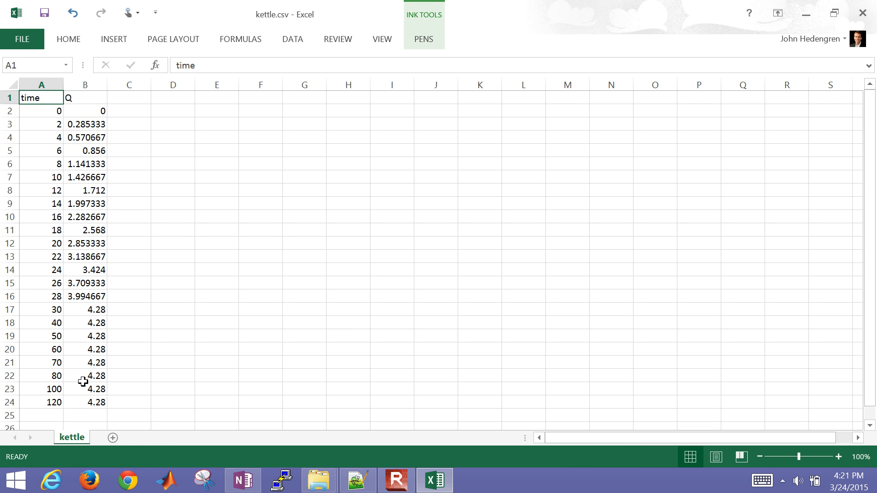
{"action": "left_click_drag", "start_coordinate": [63, 104], "coordinate": [107, 104]}
{"action": "left_click_drag", "start_coordinate": [83, 382], "coordinate": [85, 402]}
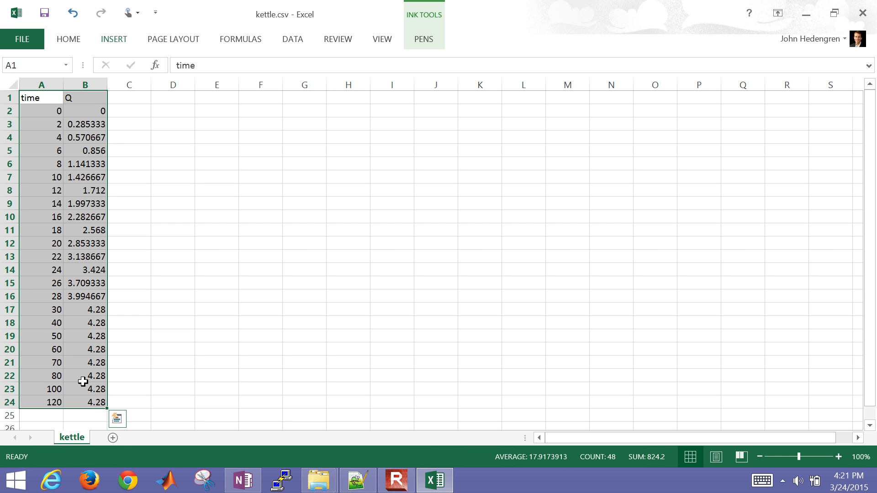
{"action": "left_click", "coordinate": [114, 39]}
{"action": "left_click", "coordinate": [387, 100]}
{"action": "left_click", "coordinate": [388, 144]}
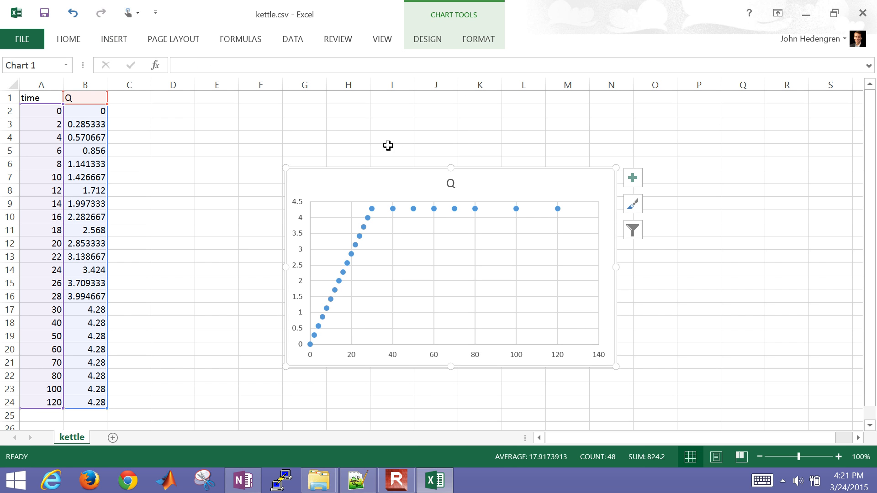
{"action": "right_click", "coordinate": [387, 146]}
{"action": "key", "text": "Delete"}
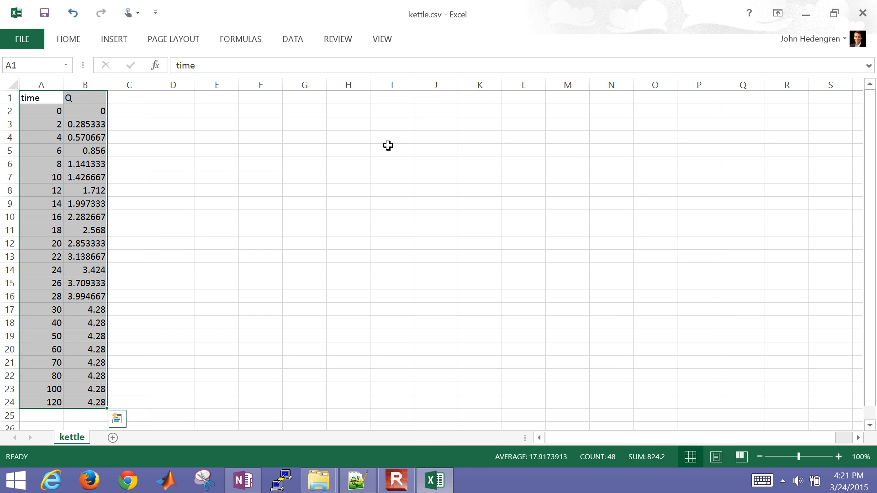
{"action": "left_click", "coordinate": [862, 12]}
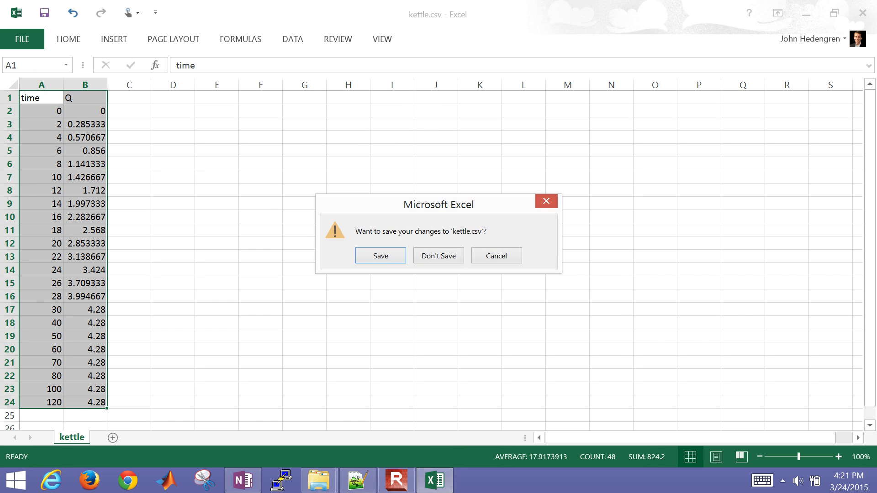
Discard Excel changes, view kettle.csv's raw time,Q text in Notepad++, then close the editor.
{"action": "left_click", "coordinate": [438, 255]}
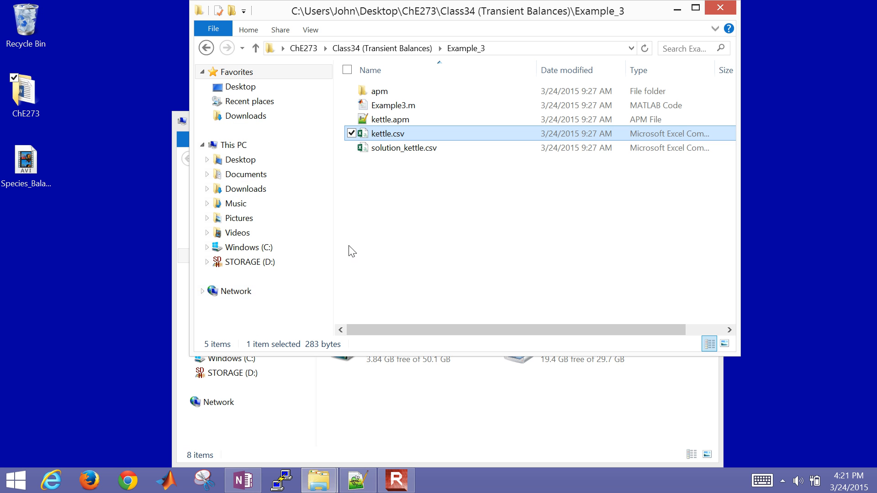
{"action": "right_click", "coordinate": [375, 126]}
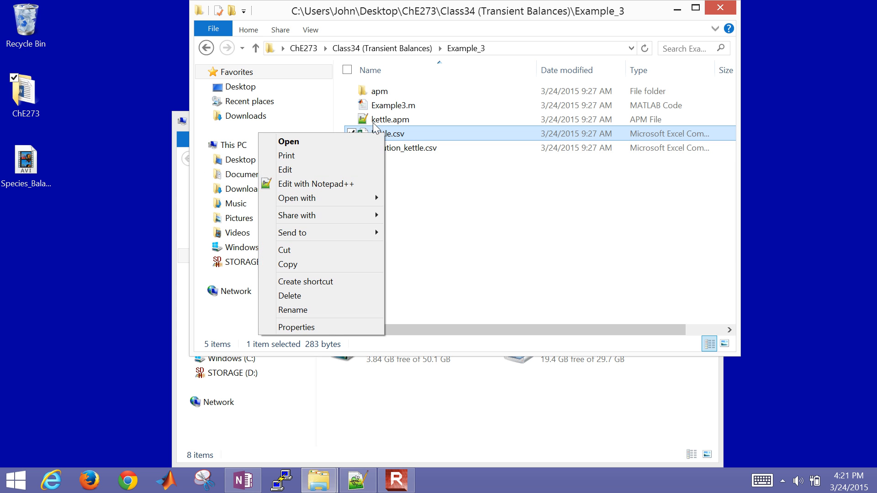
{"action": "left_click", "coordinate": [336, 183]}
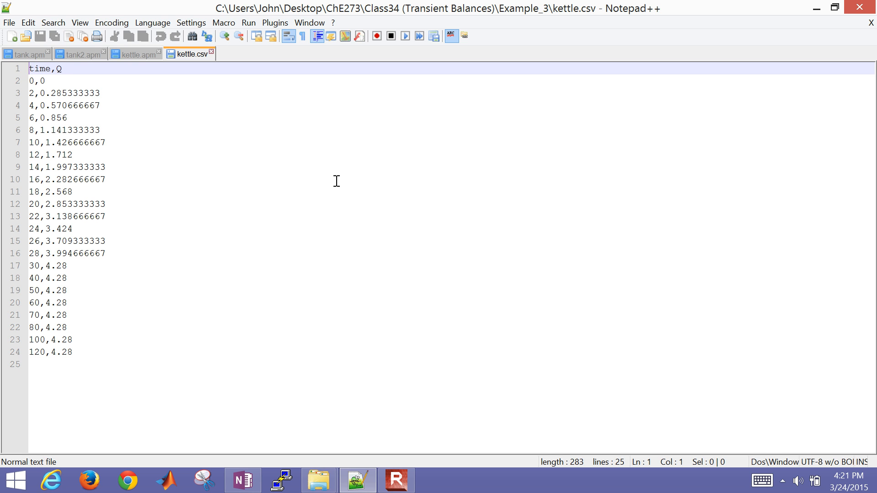
{"action": "key", "text": "shift+Down"}
{"action": "key", "text": "shift+Down"}
{"action": "key", "text": "shift+Down"}
{"action": "key", "text": "shift+Down"}
{"action": "key", "text": "shift+Down"}
{"action": "key", "text": "shift+Down"}
{"action": "key", "text": "shift+Down"}
{"action": "key", "text": "shift+Down"}
{"action": "key", "text": "shift+Down"}
{"action": "key", "text": "shift+Down"}
{"action": "key", "text": "shift+Down"}
{"action": "key", "text": "shift+Down"}
{"action": "key", "text": "shift+Down"}
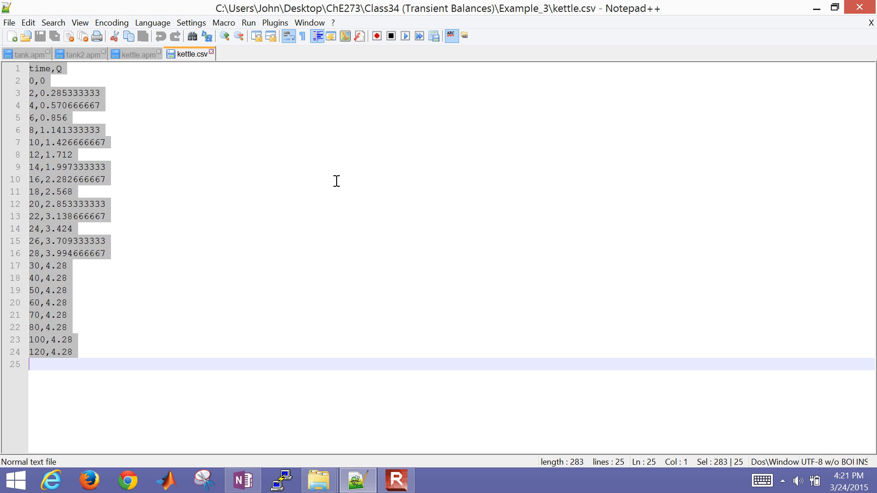
{"action": "left_click", "coordinate": [871, 23]}
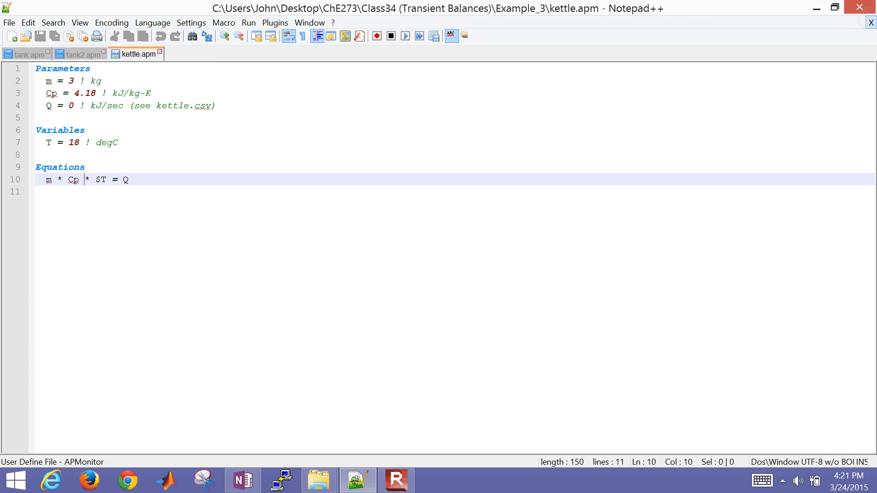
{"action": "left_click", "coordinate": [855, 8]}
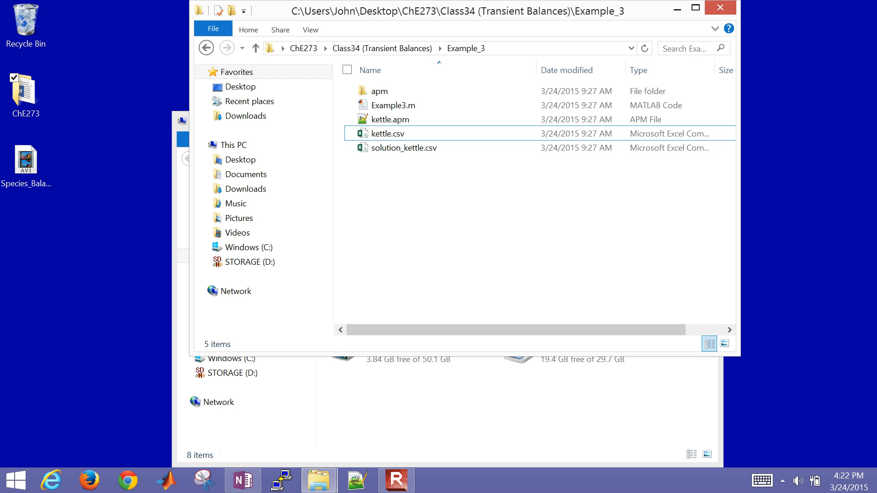
Open Example3.m in MATLAB and highlight the numeric APM simulation block.
{"action": "double_click", "coordinate": [393, 104]}
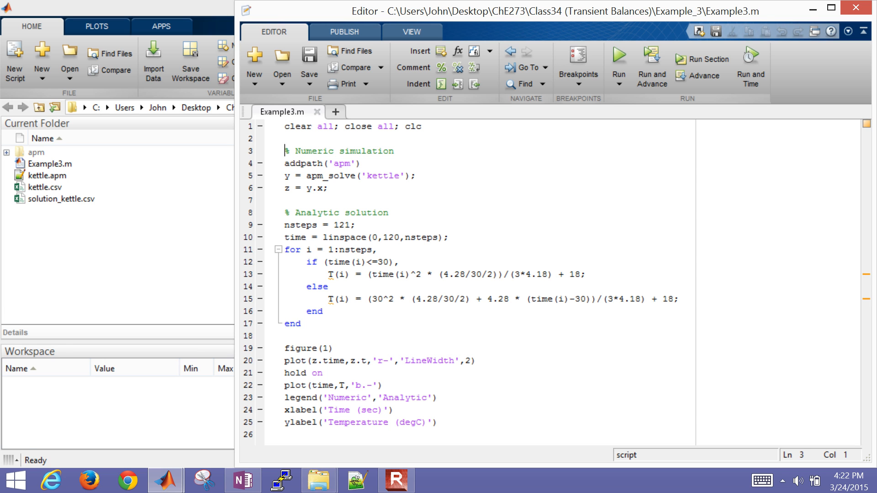
{"action": "key", "text": "shift+Down"}
{"action": "key", "text": "Down"}
{"action": "key", "text": "shift+Down"}
{"action": "key", "text": "shift+Down"}
{"action": "key", "text": "shift+Down"}
{"action": "key", "text": "shift+Down"}
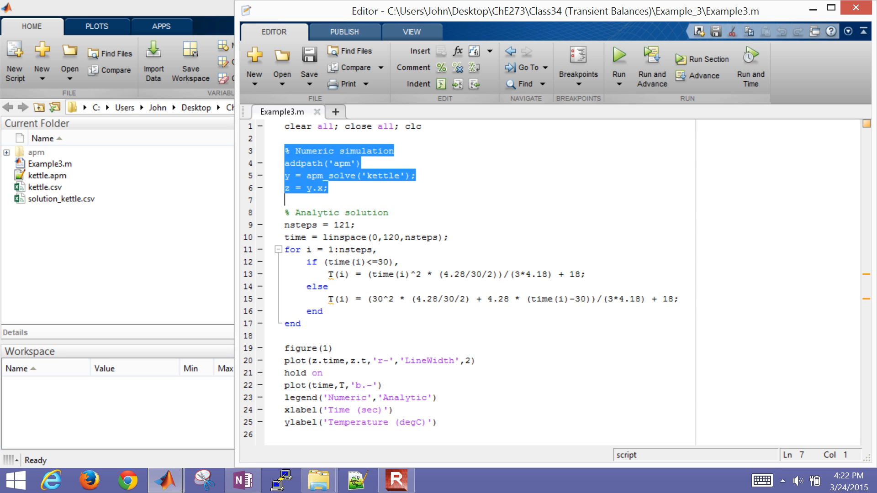
Highlight the analytic setup, the 30-s threshold, both temperature formulas and the plotting commands.
{"action": "key", "text": "Down"}
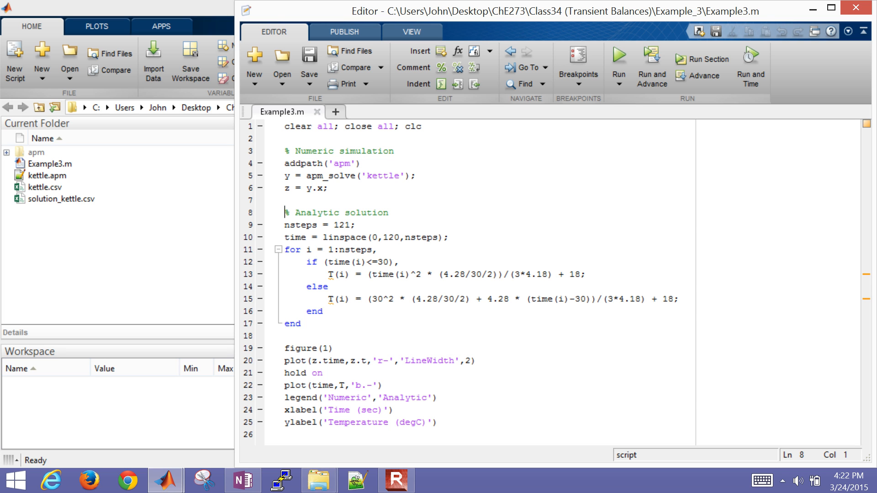
{"action": "key", "text": "shift+Down"}
{"action": "key", "text": "shift+Down"}
{"action": "key", "text": "shift+Down"}
{"action": "key", "text": "shift+Down"}
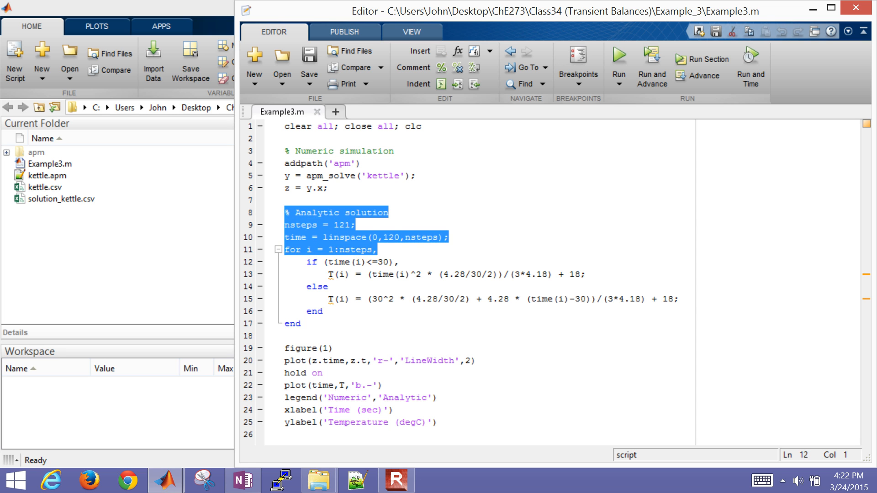
{"action": "key", "text": "Down"}
{"action": "key", "text": "shift+Up"}
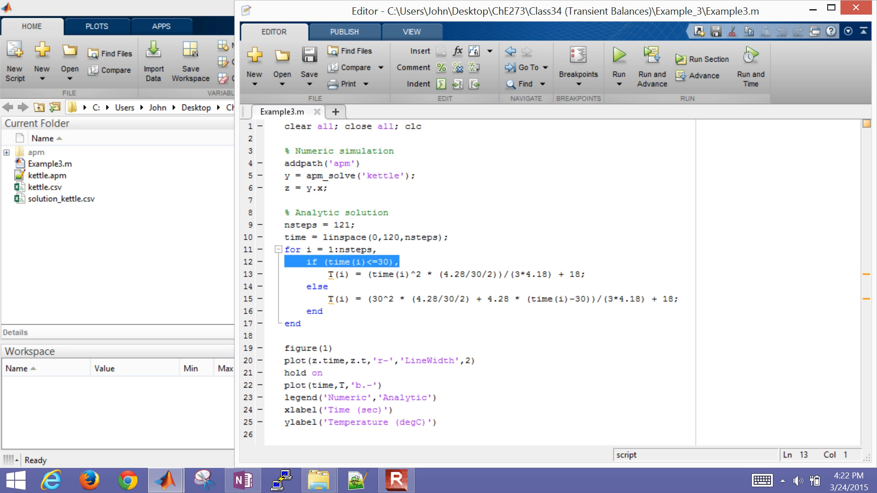
{"action": "key", "text": "Down"}
{"action": "key", "text": "shift+Down"}
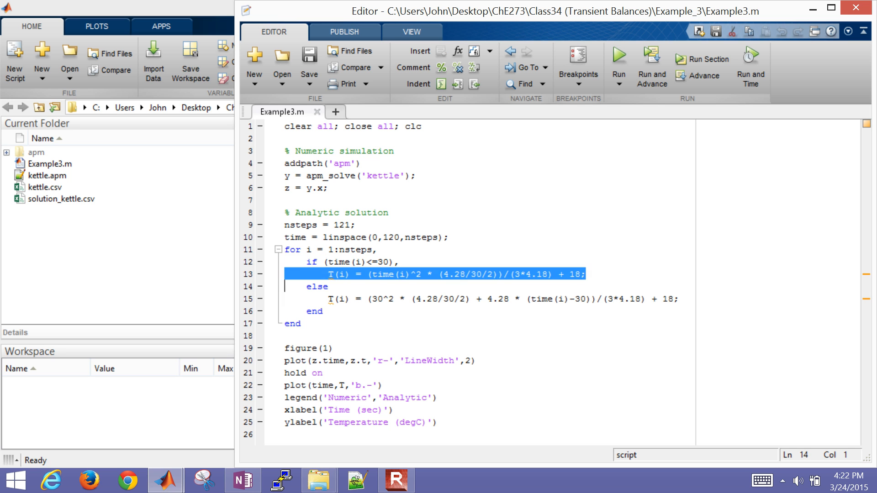
{"action": "key", "text": "Down"}
{"action": "key", "text": "shift+Down"}
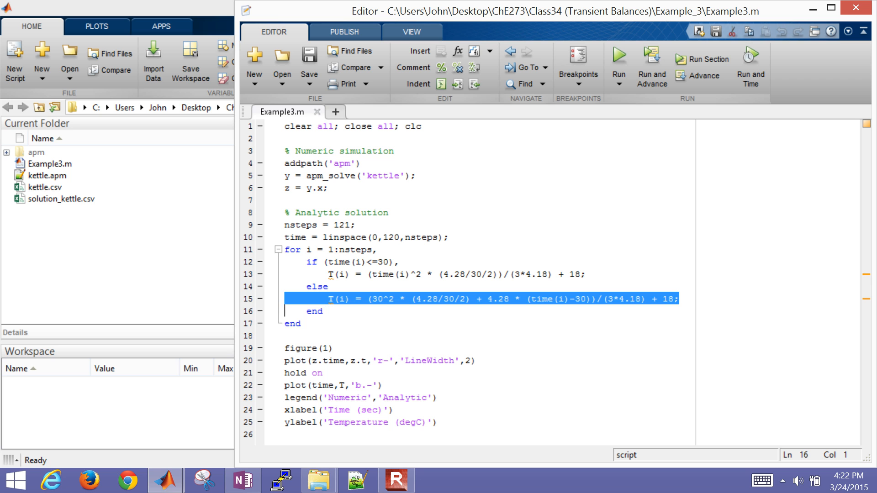
{"action": "key", "text": "Down"}
{"action": "key", "text": "Down"}
{"action": "key", "text": "Down"}
{"action": "key", "text": "shift+Down"}
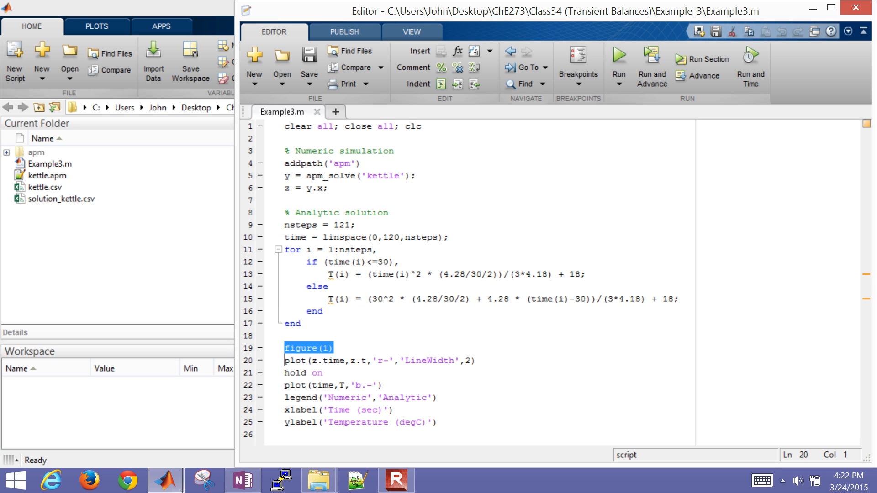
{"action": "key", "text": "ctrl+shift+End"}
Run the script with F5, maximize Figure 1 comparing numeric and analytic temperature, then dismiss it.
{"action": "key", "text": "F5"}
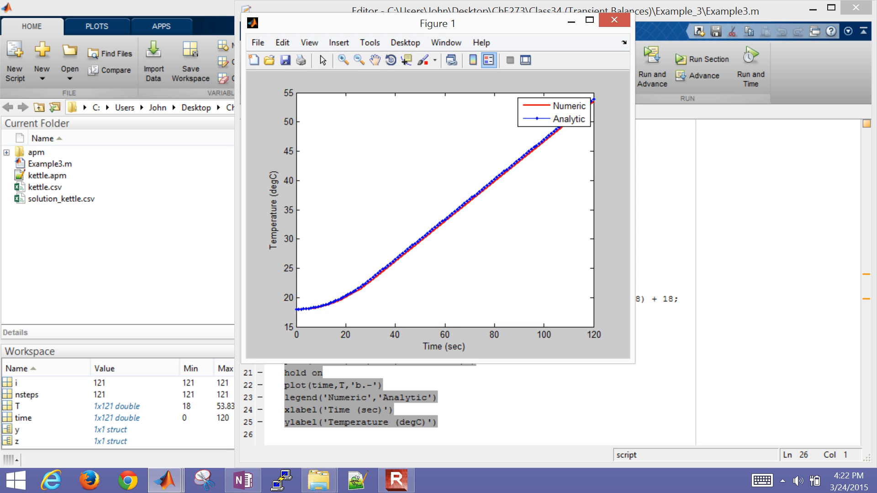
{"action": "left_click", "coordinate": [588, 20]}
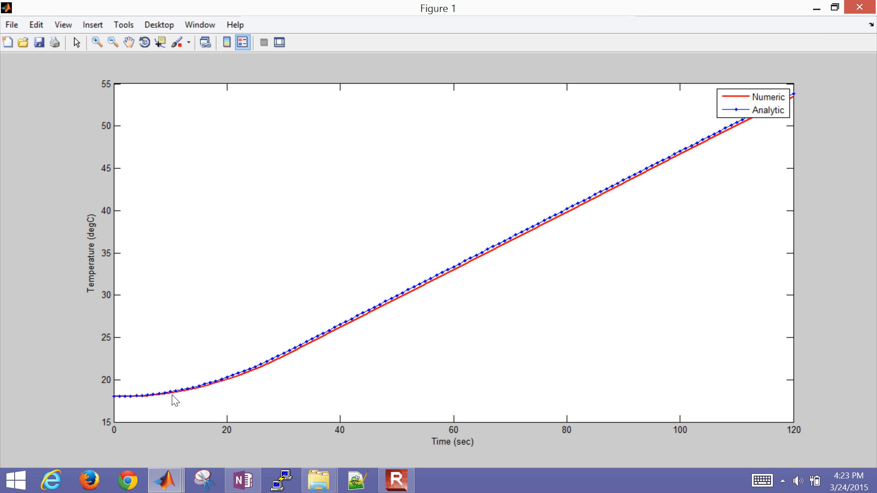
{"action": "key", "text": "alt+Tab"}
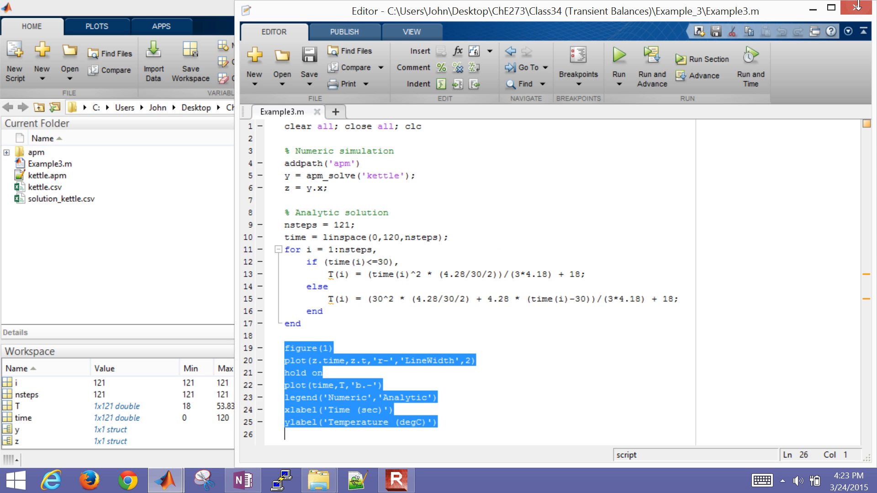
Close MATLAB and relaunch it by opening Example3.m from Example_3, pointing at the apm path line.
{"action": "key", "text": "alt+Tab"}
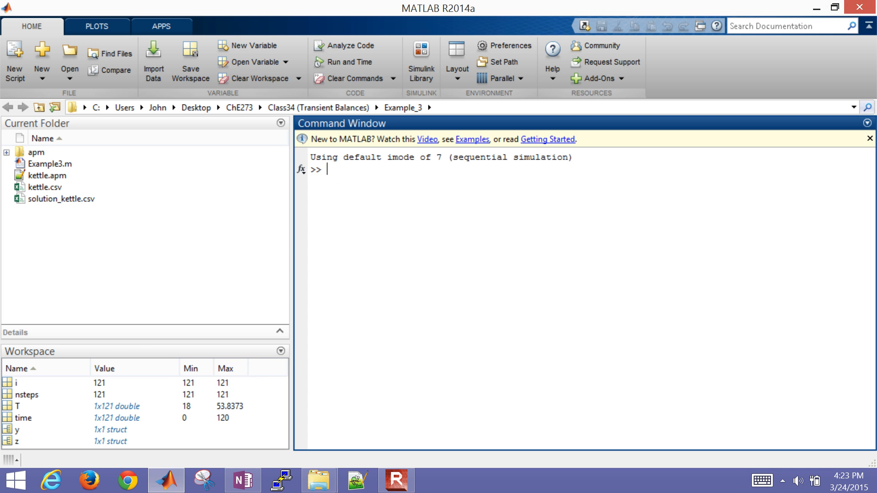
{"action": "left_click", "coordinate": [856, 7]}
{"action": "left_click", "coordinate": [483, 220]}
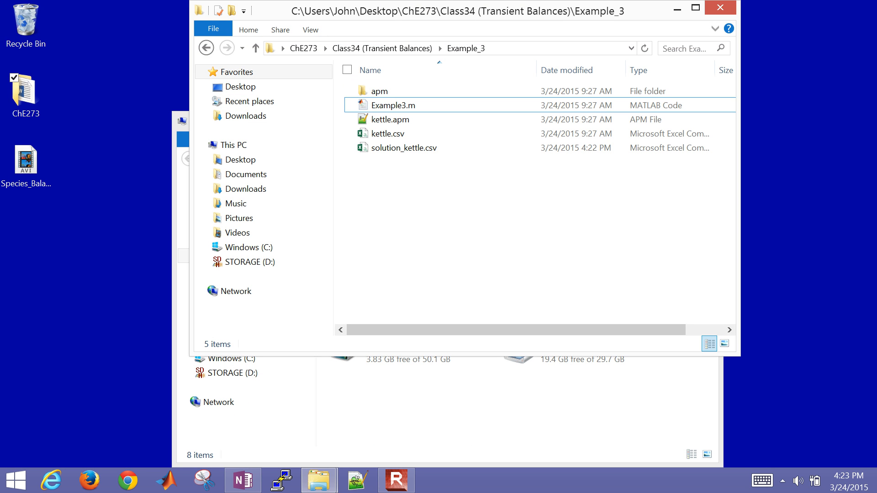
{"action": "key", "text": "a"}
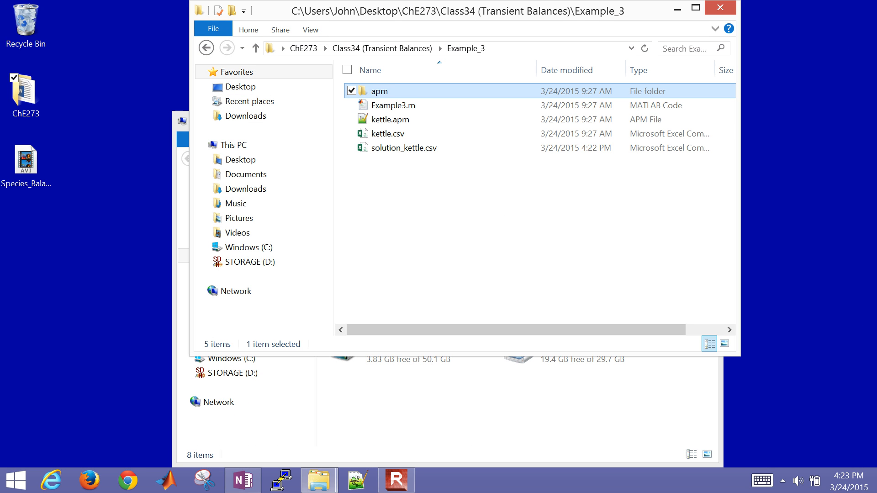
{"action": "key", "text": "Down"}
{"action": "key", "text": "Return"}
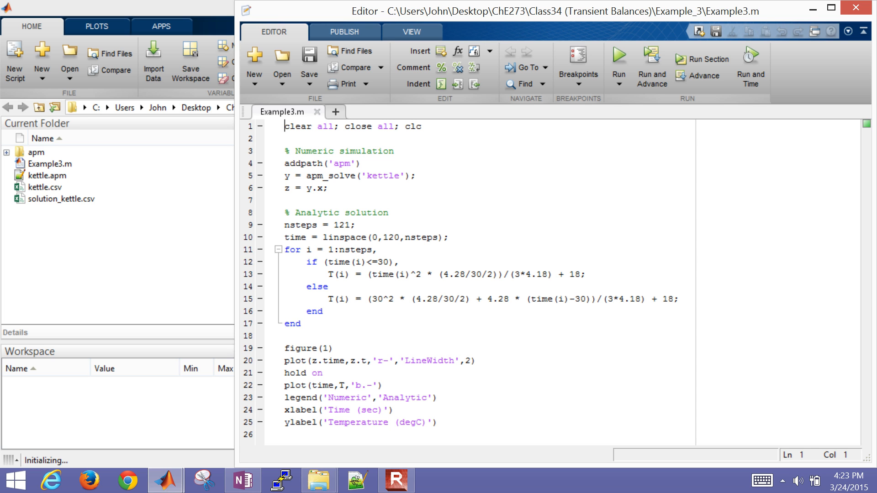
{"action": "left_click", "coordinate": [296, 163]}
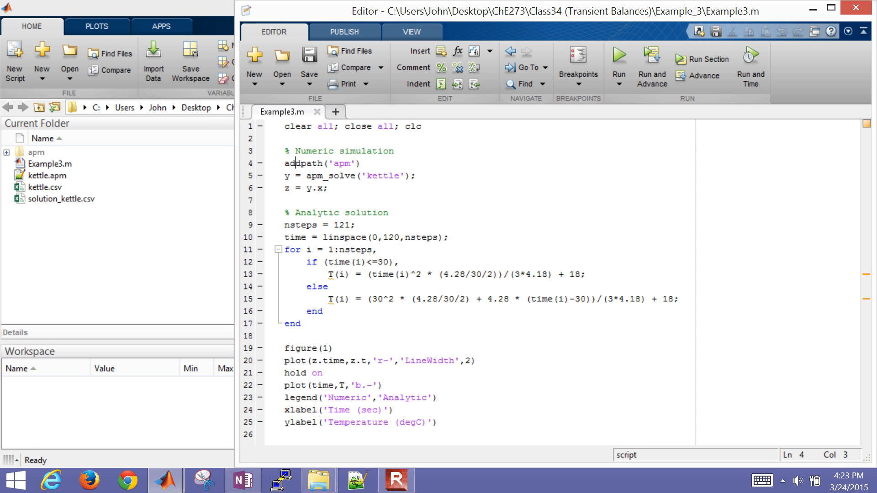
From the APMonitor MATLAB Interface page, download and open the APM MATLAB 0.7.0 zip and select its apm folder.
{"action": "left_click", "coordinate": [52, 482]}
{"action": "type", "text": "apmonitor.com/"}
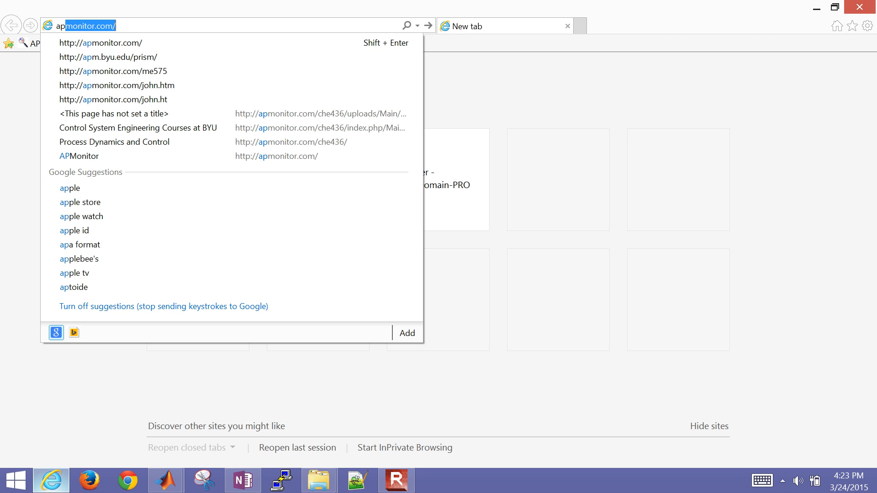
{"action": "key", "text": "Return"}
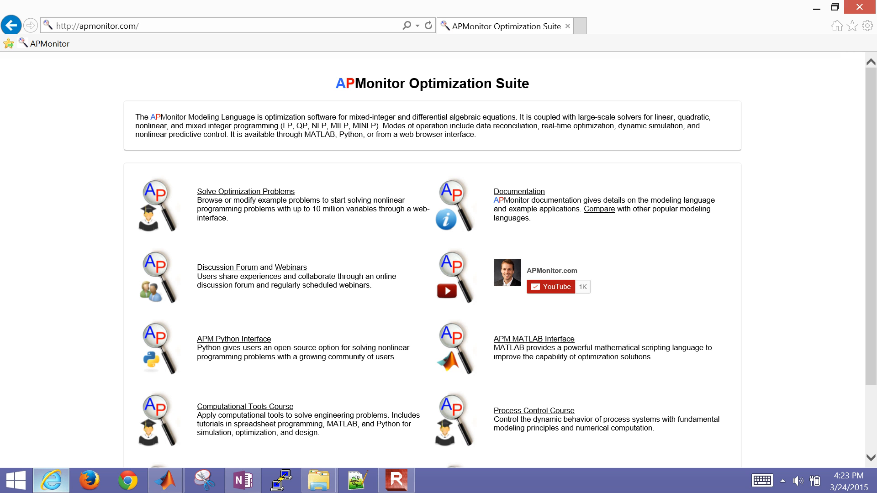
{"action": "scroll", "coordinate": [439, 275], "scroll_direction": "down", "scroll_amount": 2}
{"action": "scroll", "coordinate": [480, 309], "scroll_direction": "up", "scroll_amount": 4, "text": "ctrl"}
{"action": "left_click", "coordinate": [391, 298]}
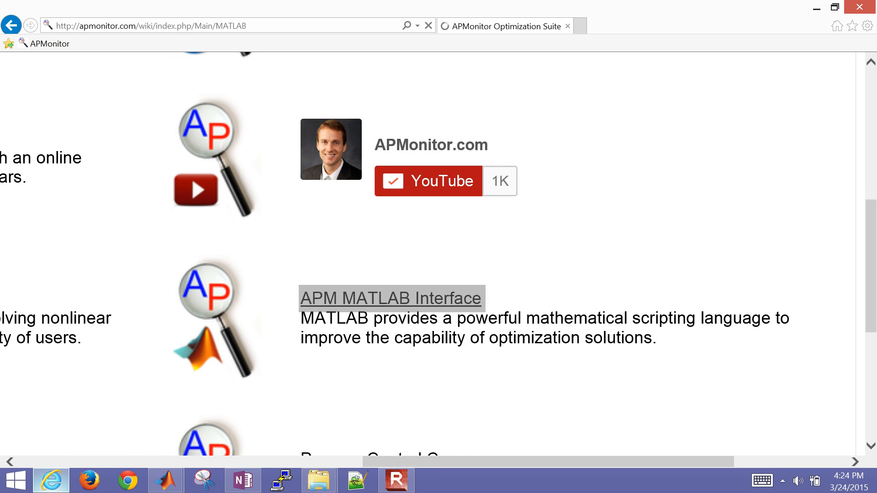
{"action": "scroll", "coordinate": [373, 324], "scroll_direction": "up", "scroll_amount": 3, "text": "ctrl"}
{"action": "scroll", "coordinate": [373, 325], "scroll_direction": "up", "scroll_amount": 2, "text": "ctrl"}
{"action": "scroll", "coordinate": [373, 324], "scroll_direction": "up", "scroll_amount": 2, "text": "ctrl"}
{"action": "scroll", "coordinate": [373, 324], "scroll_direction": "up", "scroll_amount": 2, "text": "ctrl"}
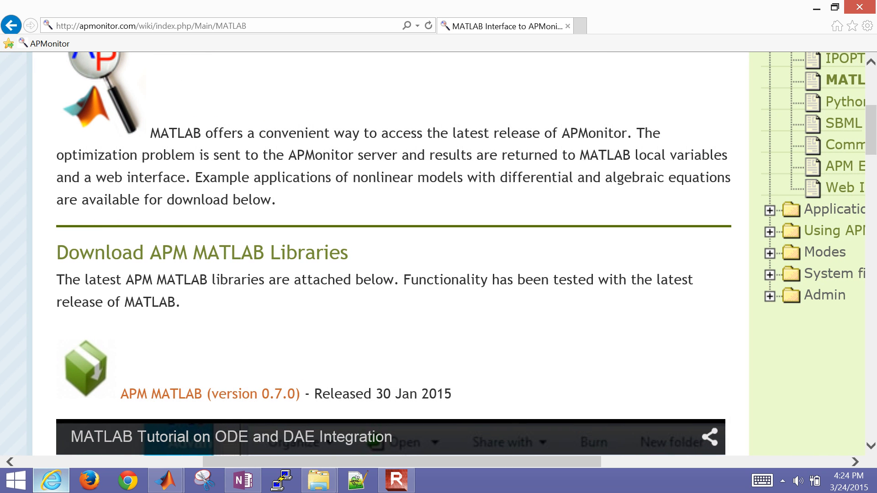
{"action": "left_click", "coordinate": [209, 395]}
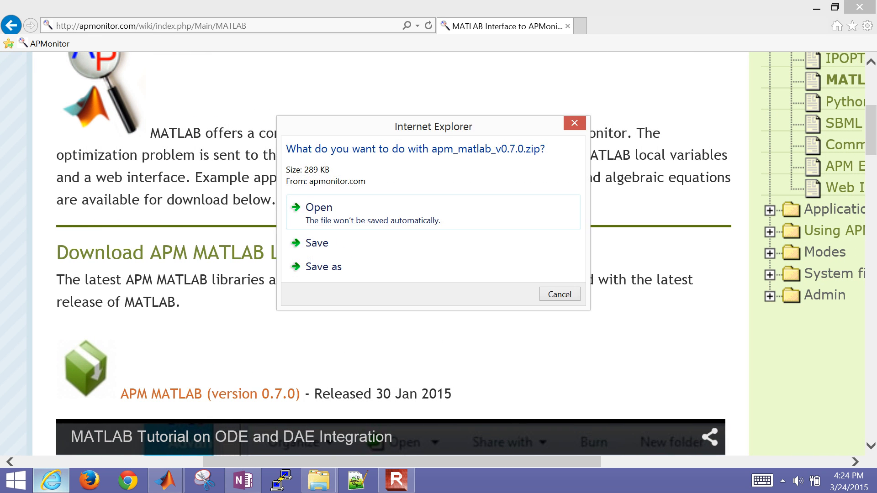
{"action": "left_click", "coordinate": [327, 214]}
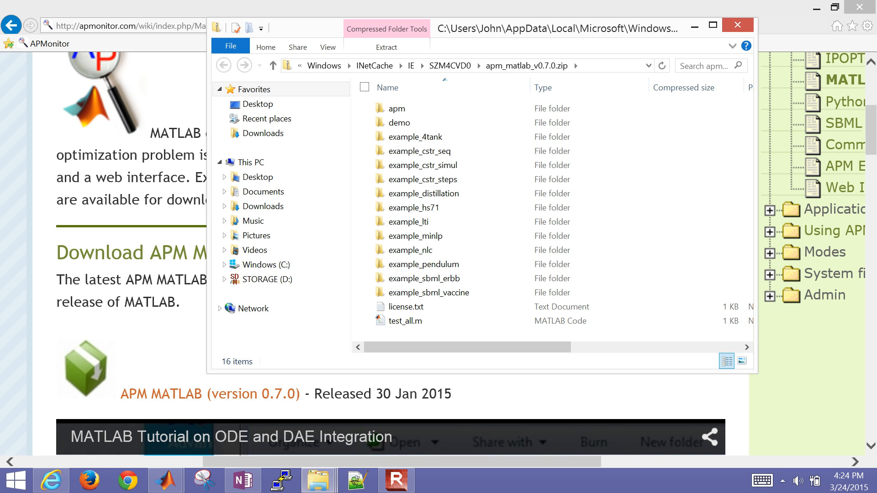
{"action": "key", "text": "Down"}
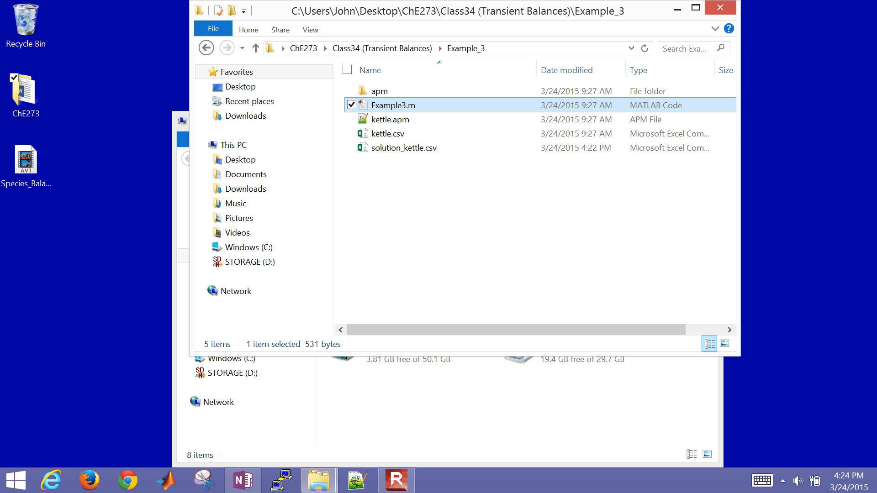
Return to the OneNote class notes in full-page view, dismissing a notebook search.
{"action": "key", "text": "alt+Tab"}
{"action": "scroll", "coordinate": [363, 274], "scroll_direction": "down", "scroll_amount": 3}
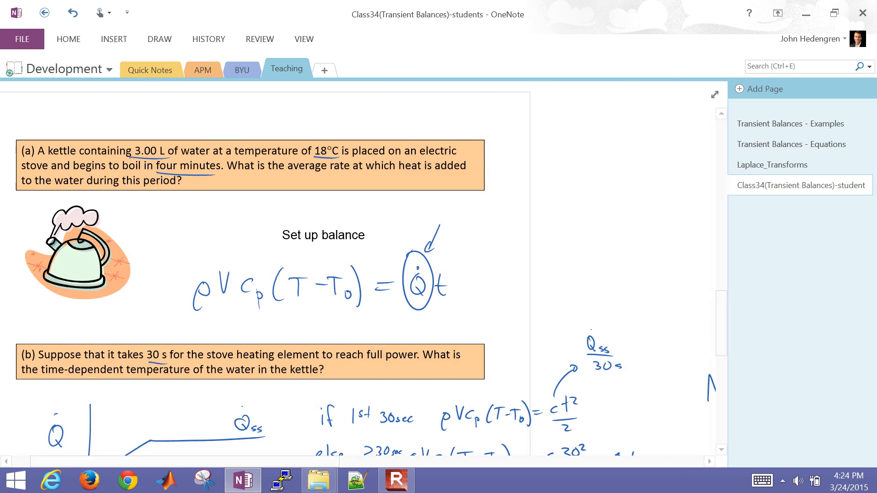
{"action": "scroll", "coordinate": [363, 275], "scroll_direction": "up", "scroll_amount": 1}
{"action": "key", "text": "F11"}
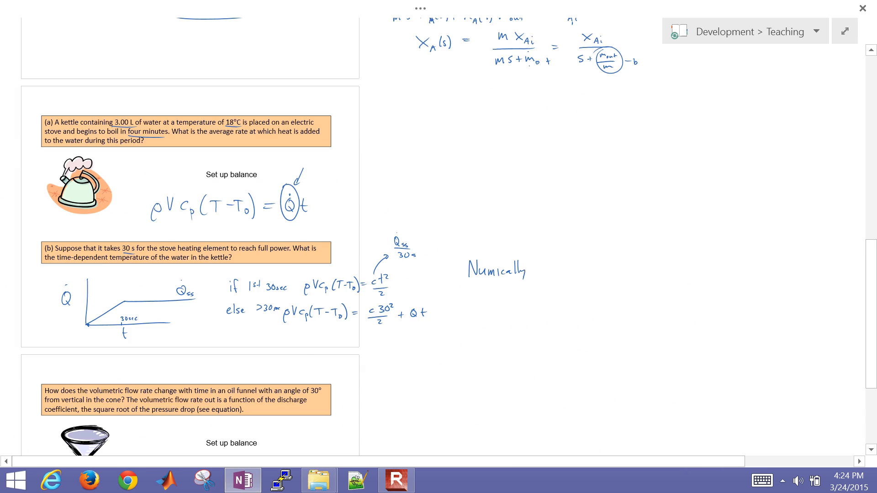
{"action": "scroll", "coordinate": [439, 254], "scroll_direction": "up", "scroll_amount": 5}
{"action": "scroll", "coordinate": [438, 253], "scroll_direction": "up", "scroll_amount": 2}
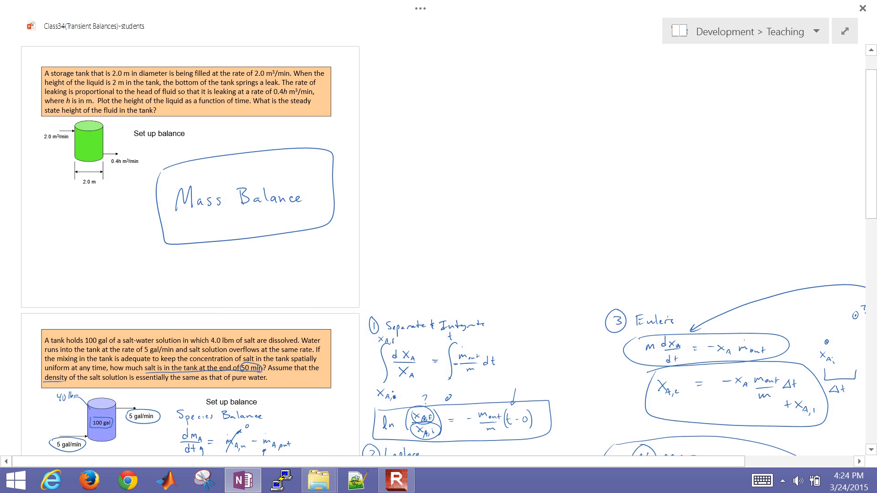
{"action": "scroll", "coordinate": [439, 254], "scroll_direction": "down", "scroll_amount": 3}
{"action": "scroll", "coordinate": [438, 253], "scroll_direction": "down", "scroll_amount": 1}
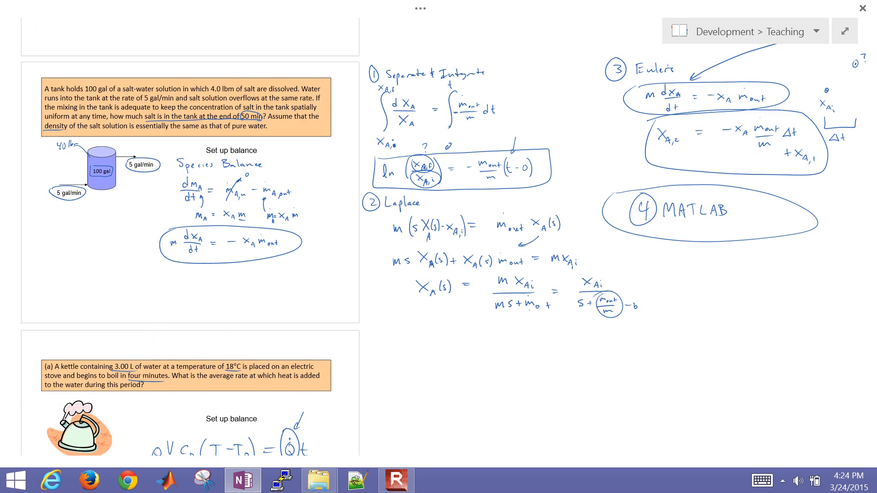
{"action": "scroll", "coordinate": [438, 253], "scroll_direction": "down", "scroll_amount": 3}
{"action": "scroll", "coordinate": [439, 254], "scroll_direction": "down", "scroll_amount": 2}
{"action": "scroll", "coordinate": [438, 254], "scroll_direction": "down", "scroll_amount": 1}
{"action": "scroll", "coordinate": [438, 254], "scroll_direction": "down", "scroll_amount": 2}
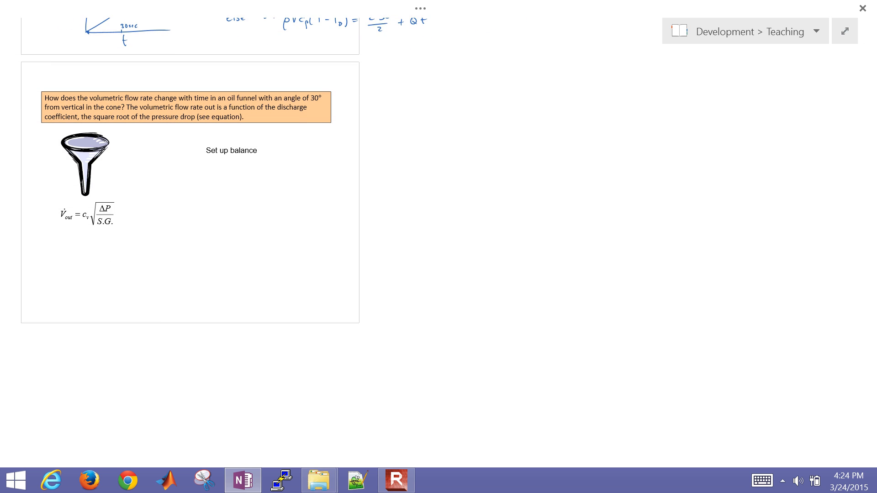
{"action": "key", "text": "alt+o"}
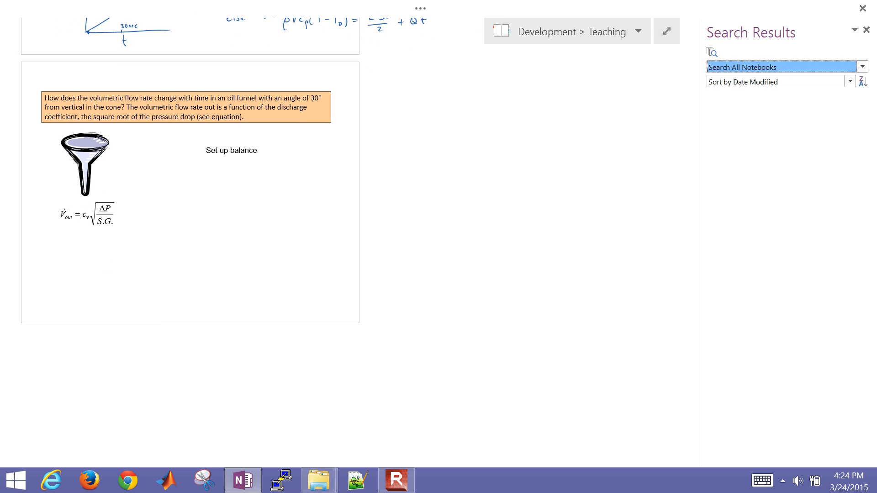
{"action": "key", "text": "Escape"}
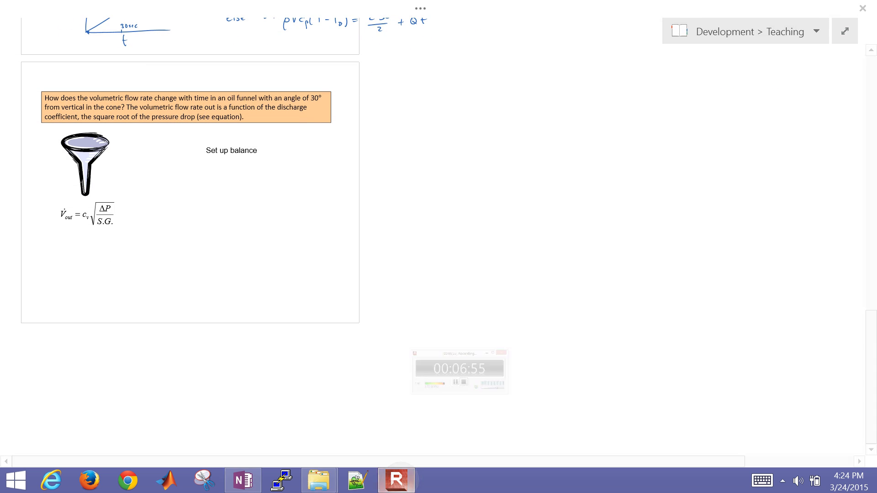